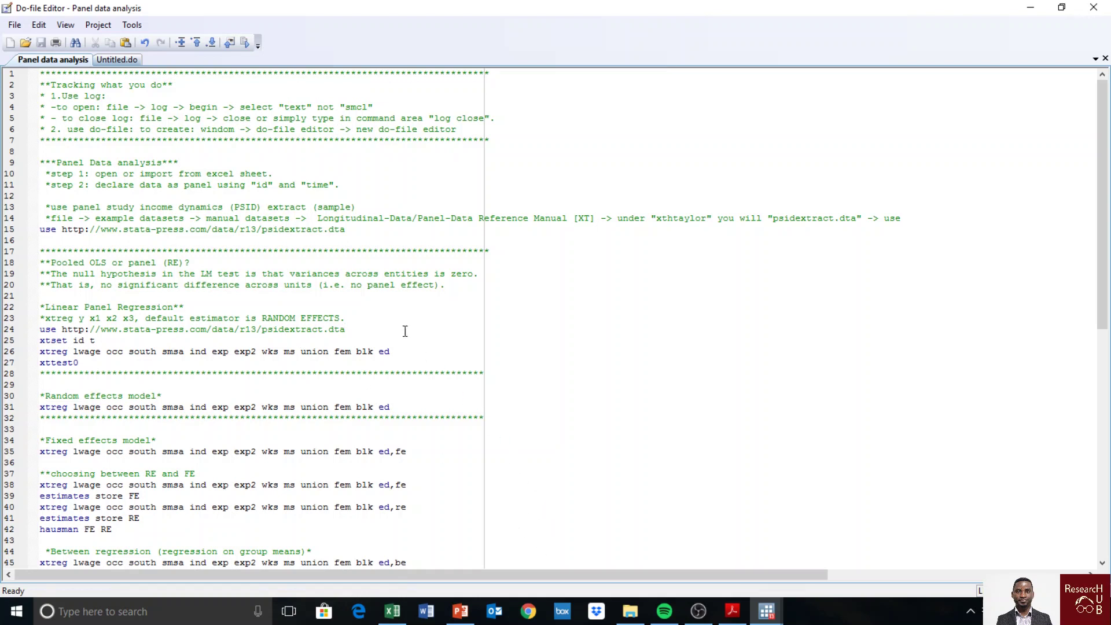
From Stata's Results window, start File > Import > Excel spreadsheet and browse to the PSID workbook.
mouse_move(767, 610)
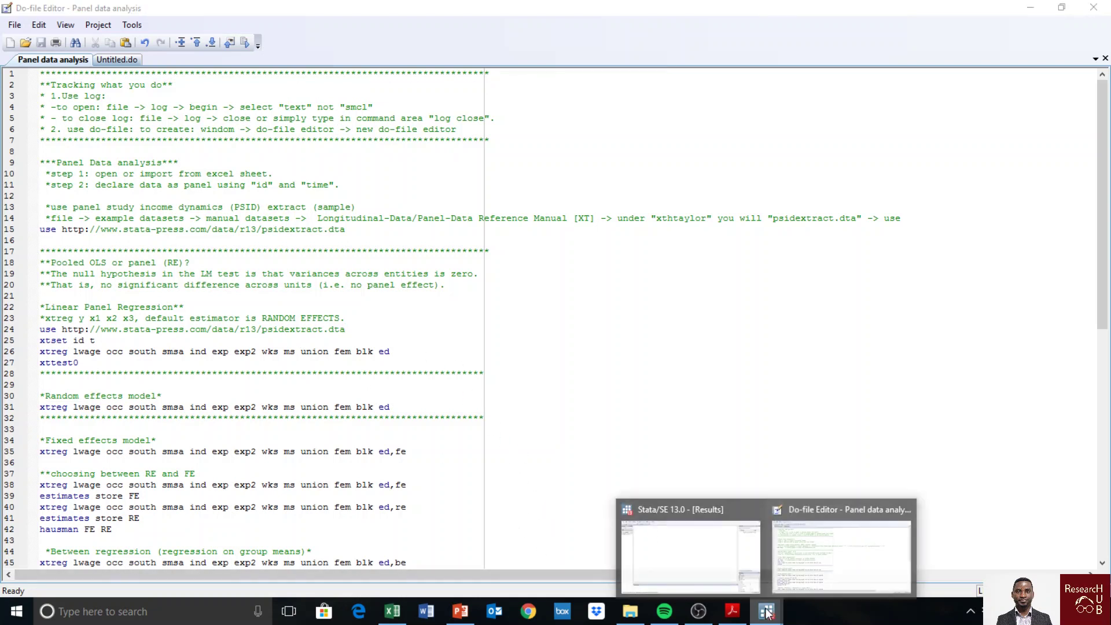
left_click(701, 576)
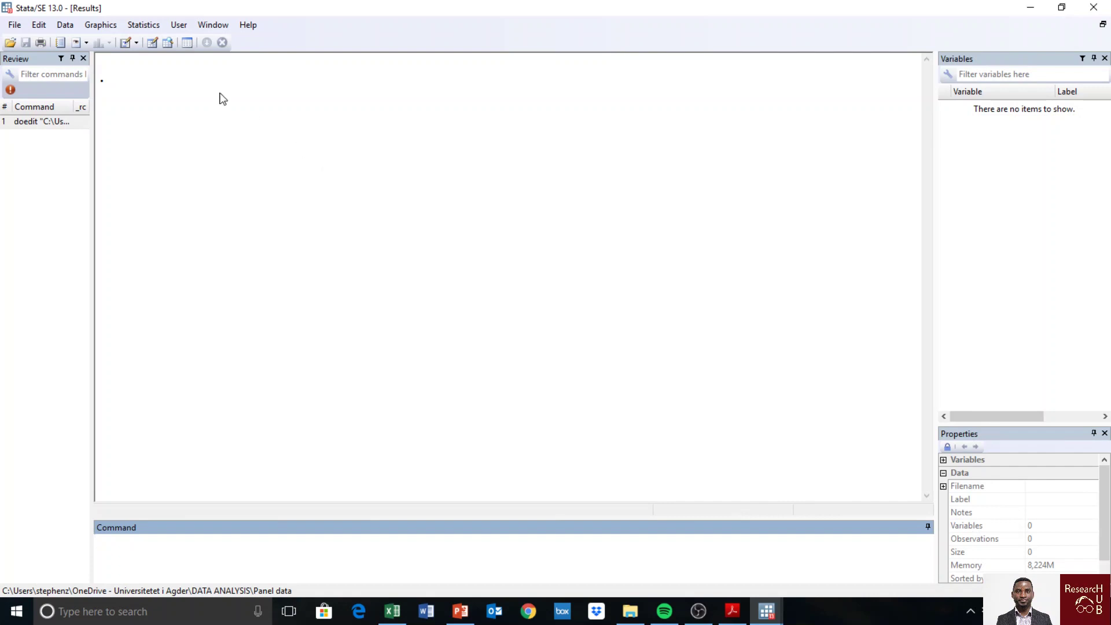
left_click(81, 80)
left_click(13, 24)
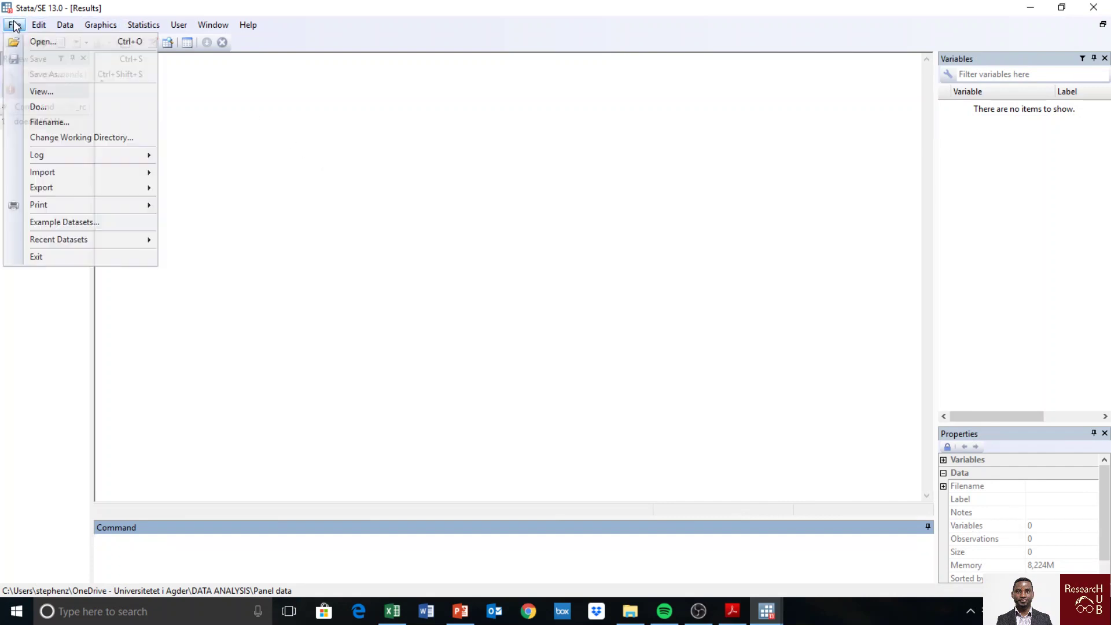
mouse_move(39, 177)
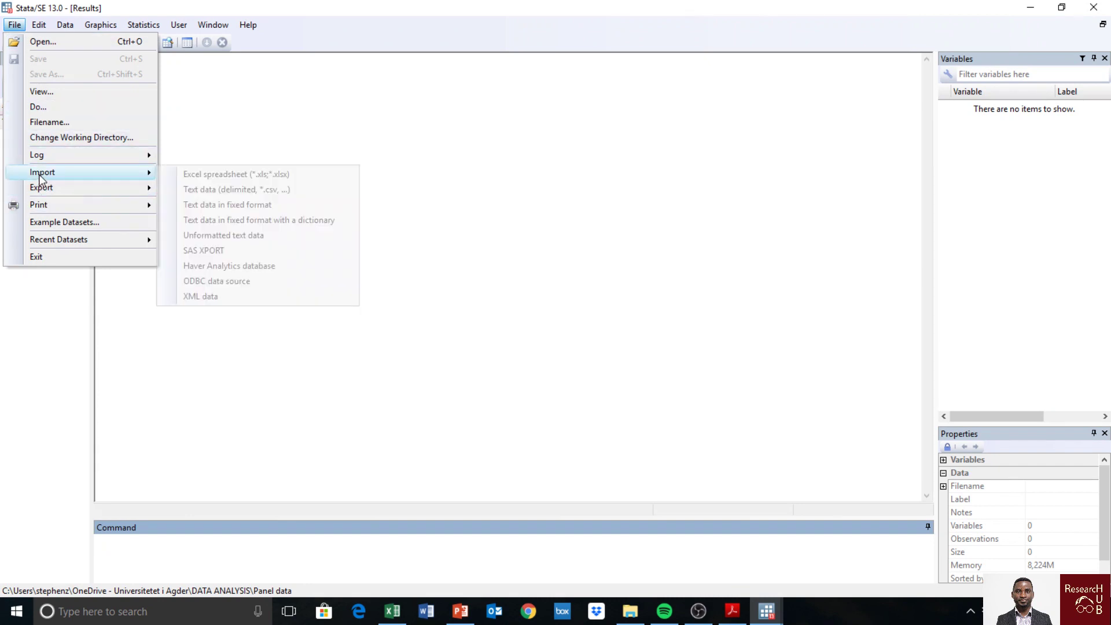
left_click(266, 176)
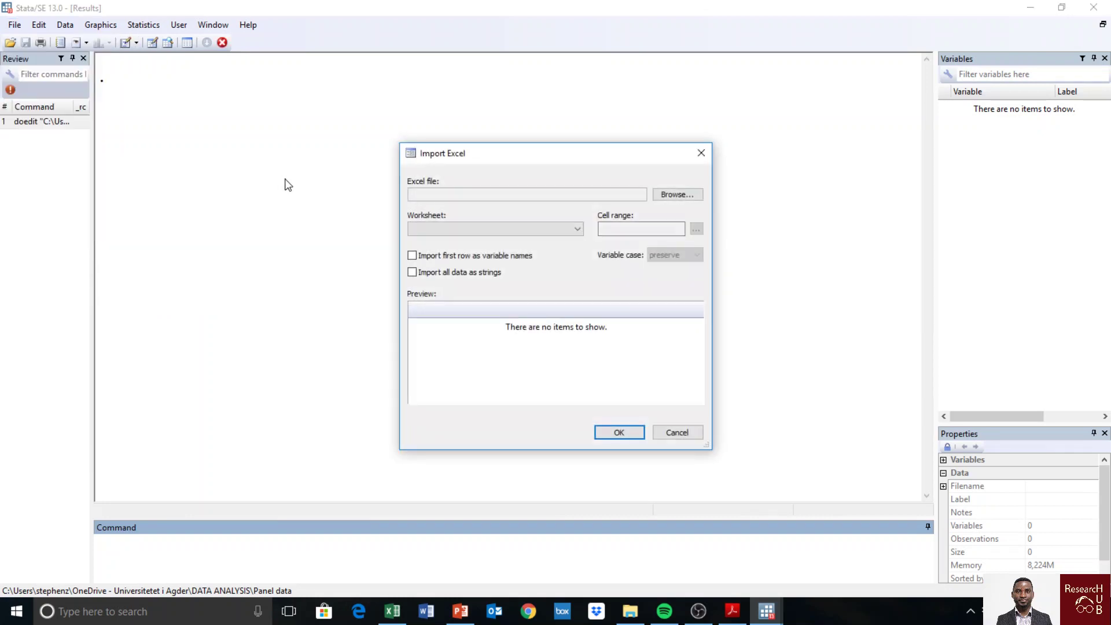
left_click(680, 194)
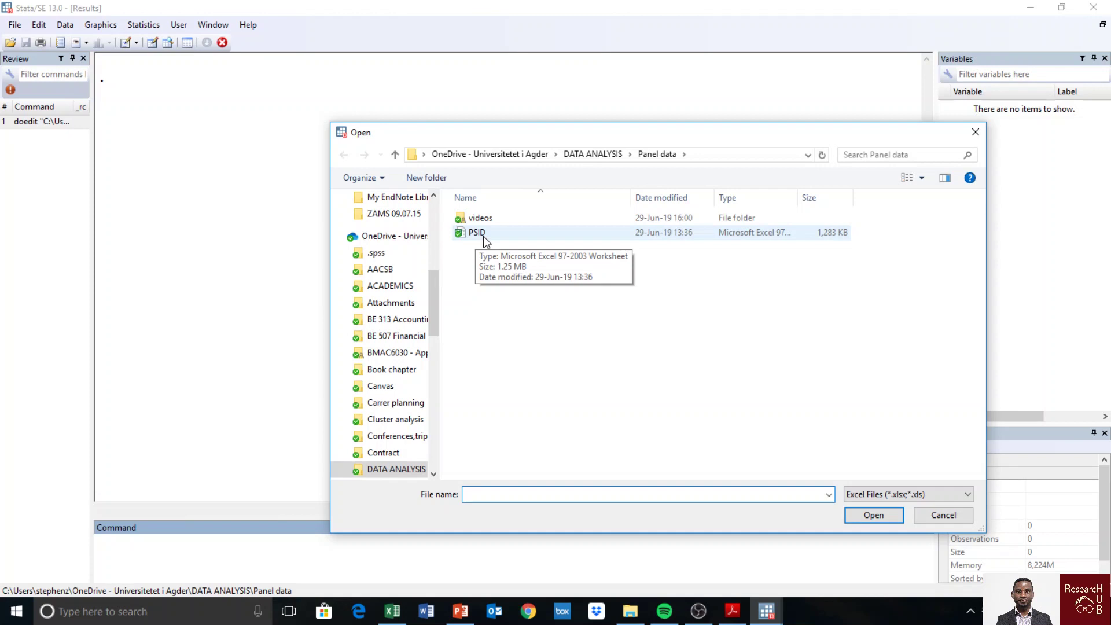
Preview PSID's Sheet1 with first-row variable names, then view the workbook in Excel.
left_click(485, 237)
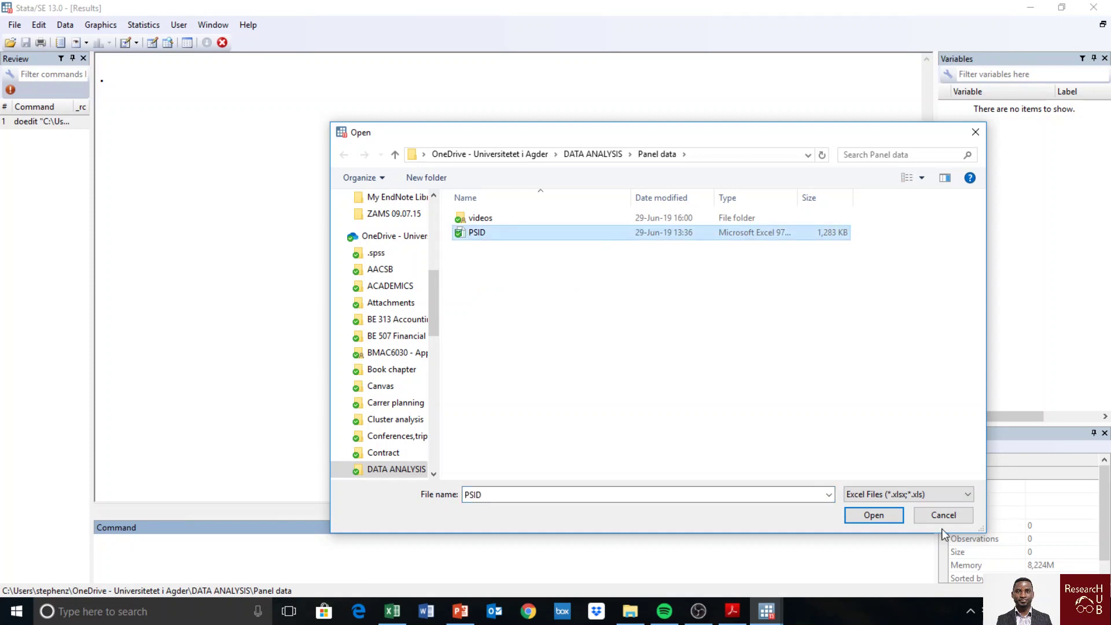
left_click(874, 516)
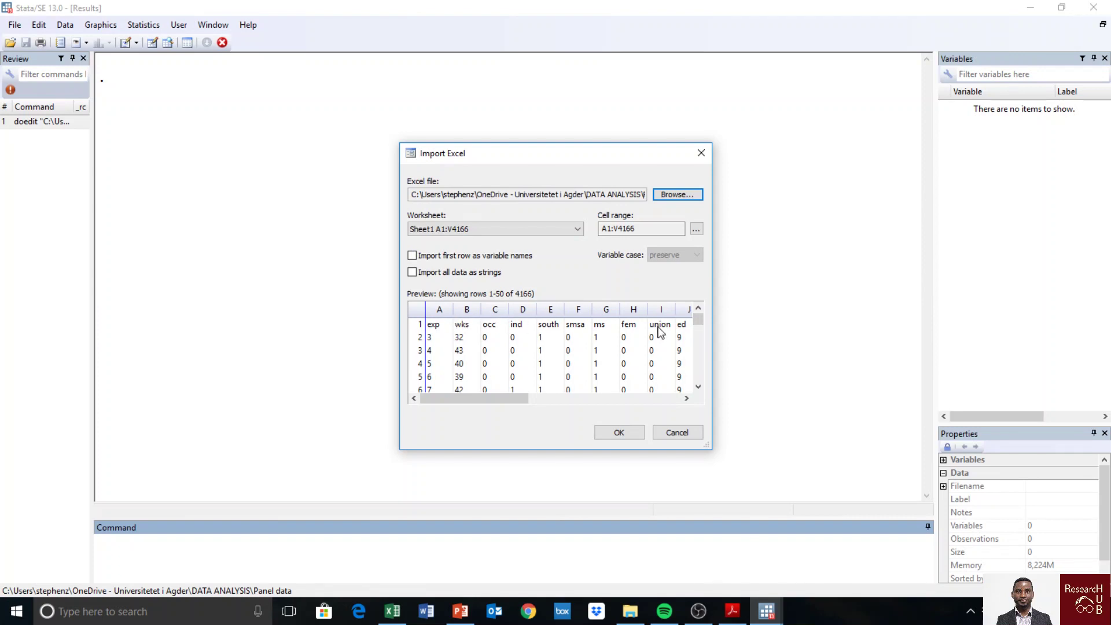
left_click(413, 256)
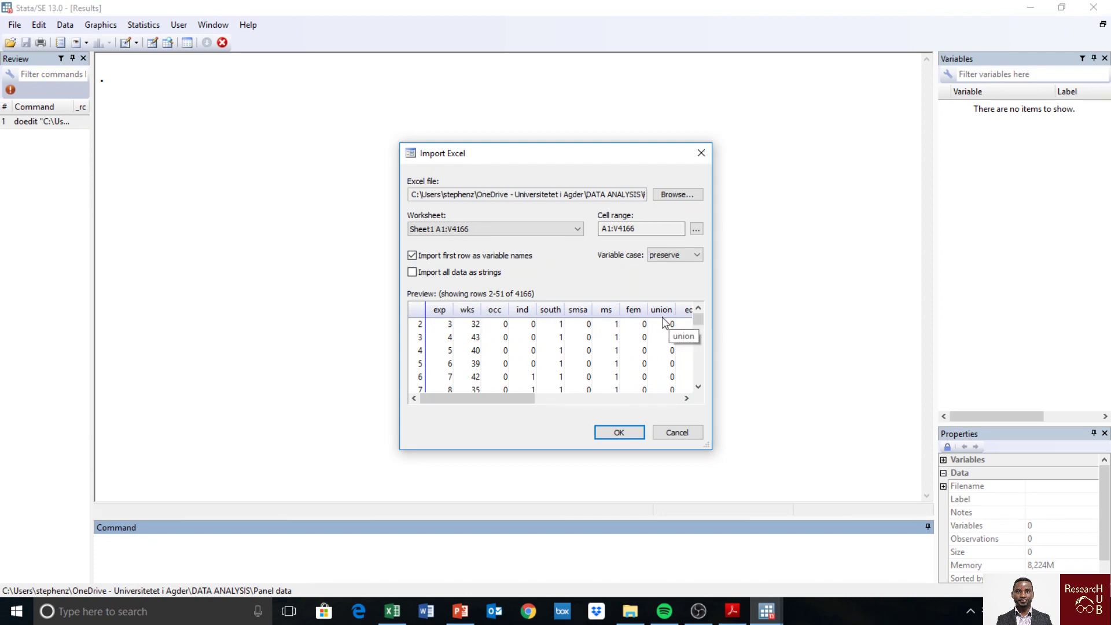
left_click(393, 611)
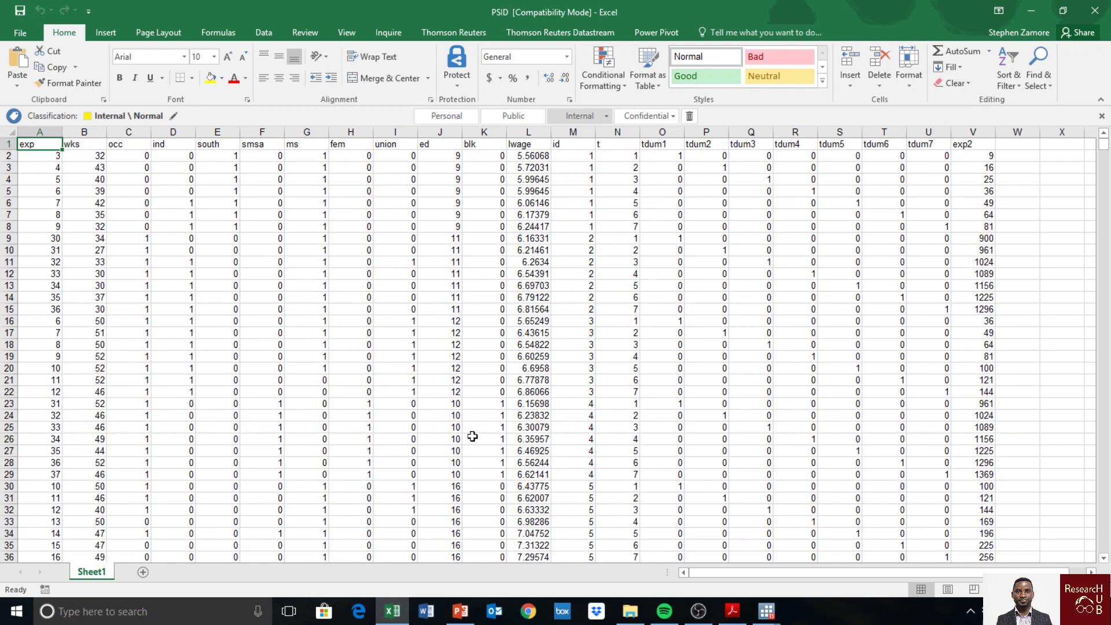
Back in Stata, confirm importing PSID.xls Sheet1, loading 22 variables and 4,165 observations.
mouse_move(760, 615)
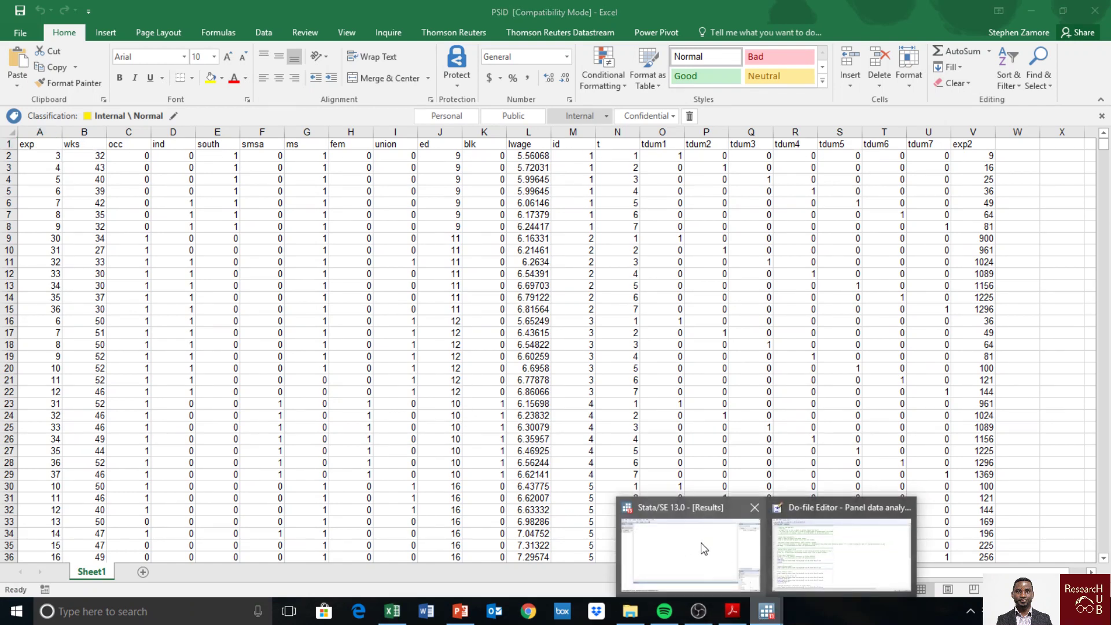
left_click(719, 563)
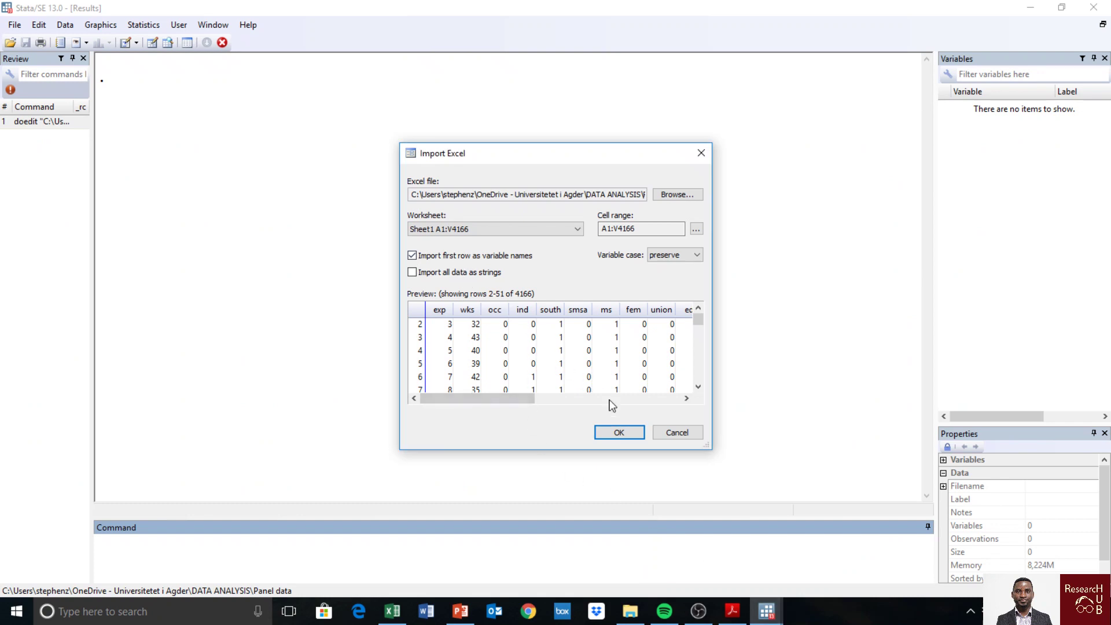
left_click(619, 433)
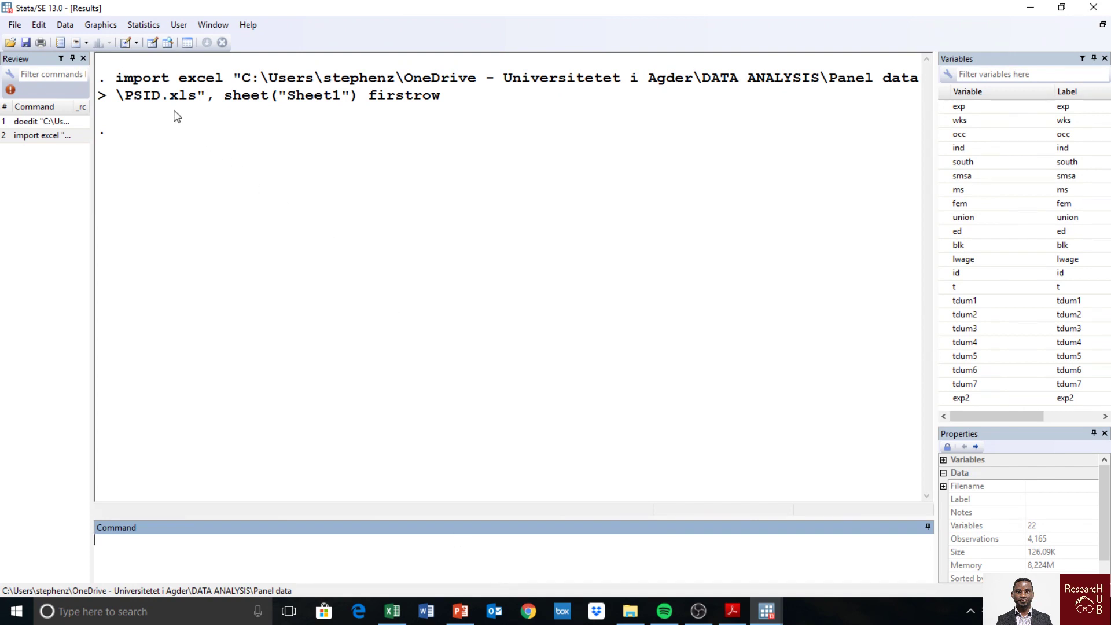
left_click(12, 26)
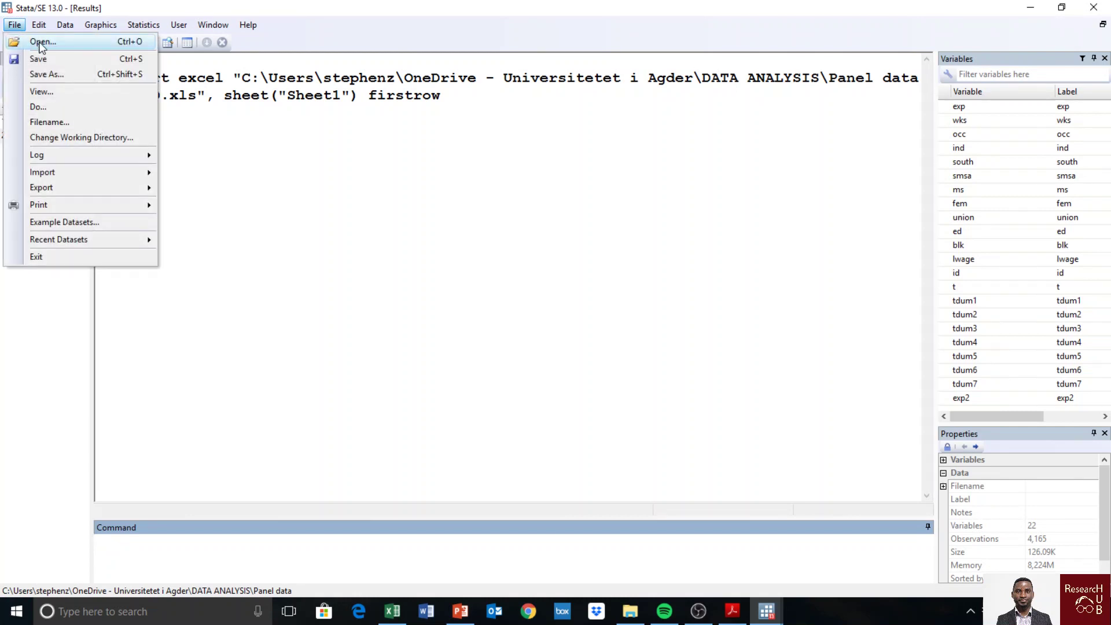
left_click(37, 42)
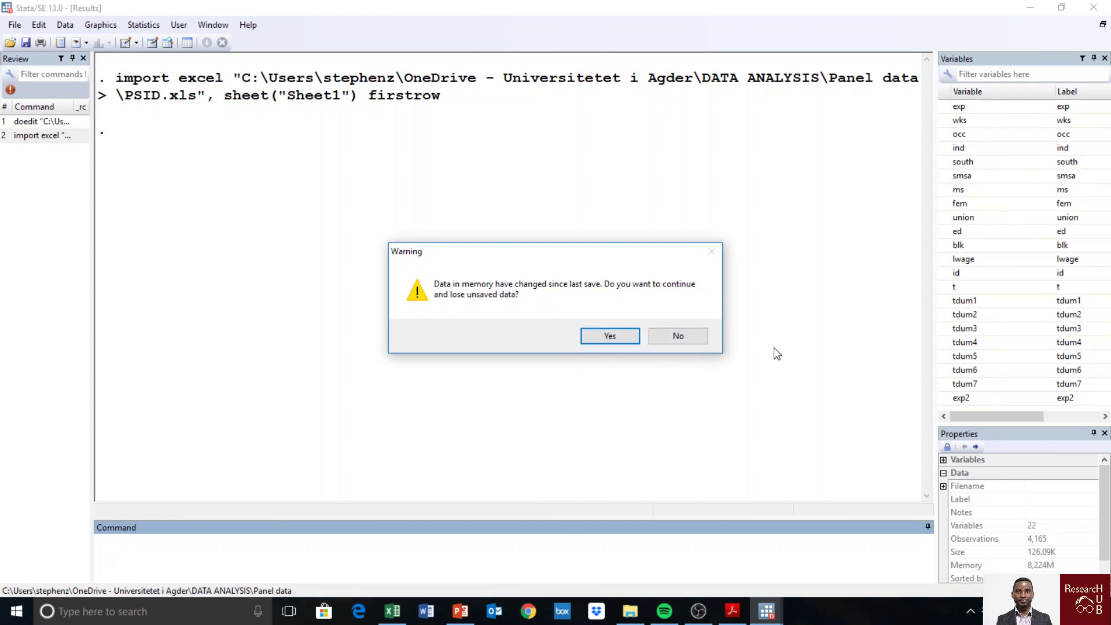
left_click(678, 342)
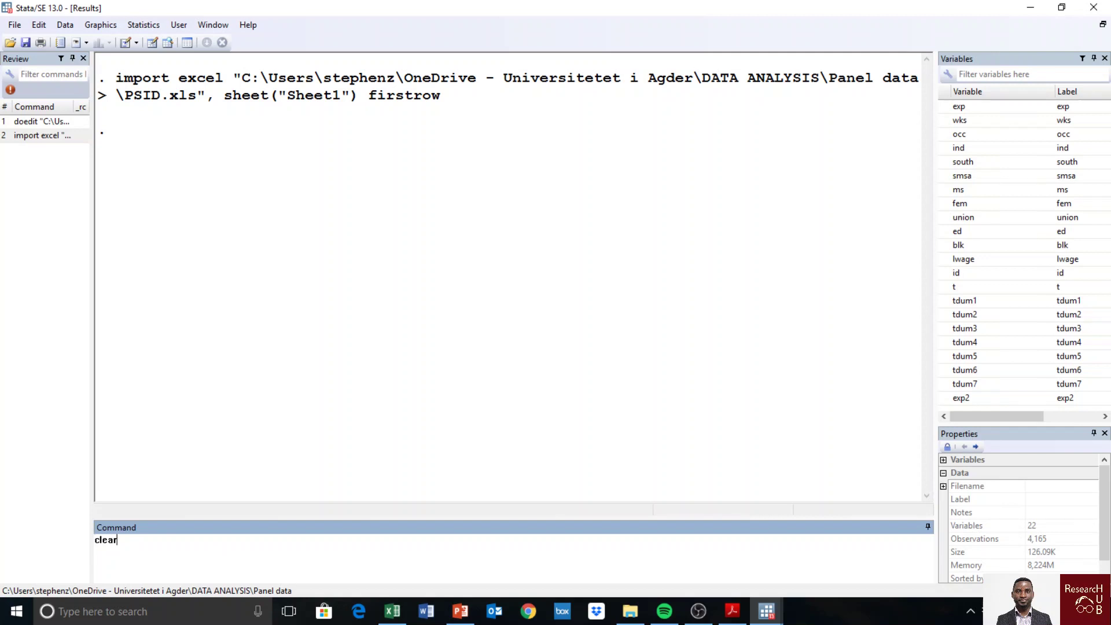
Run clear so memory holds 0 variables and 0 observations.
key("Return")
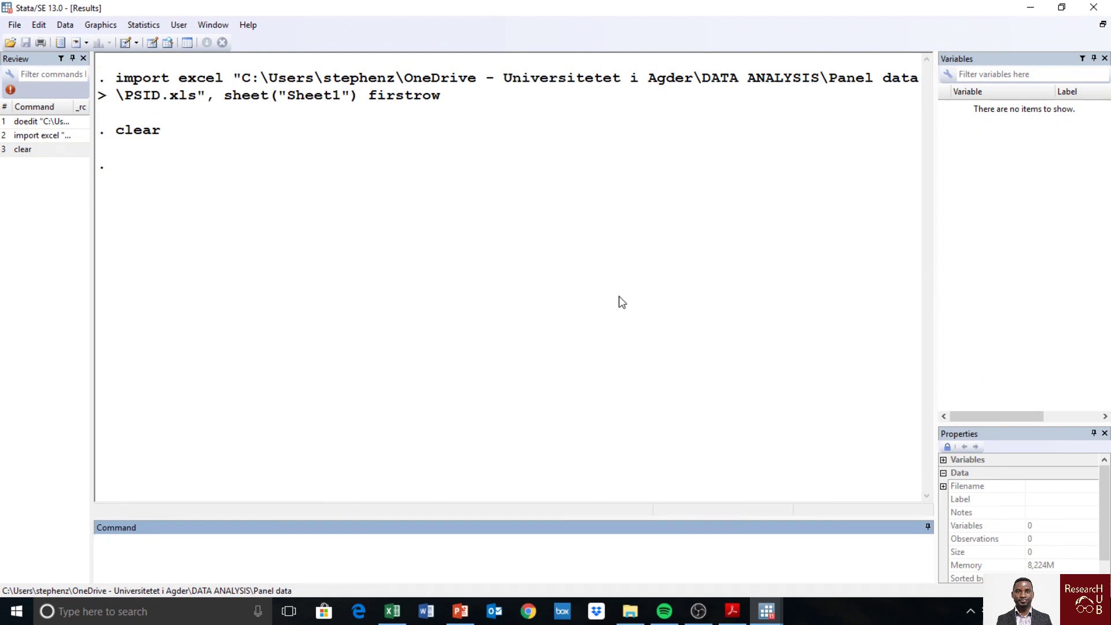
left_click(16, 26)
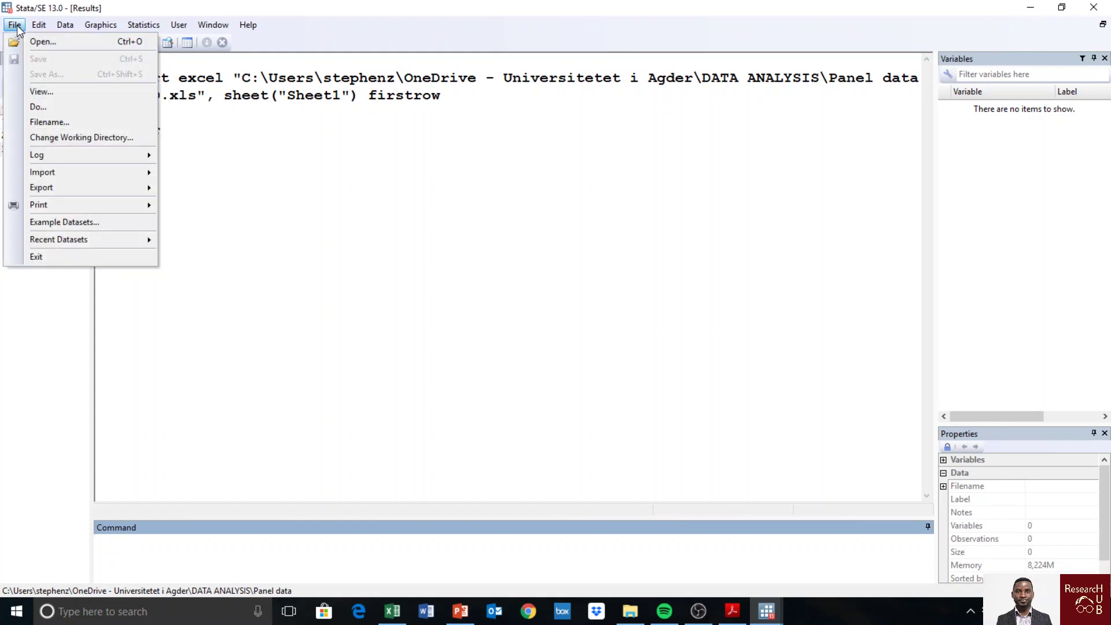
mouse_move(46, 175)
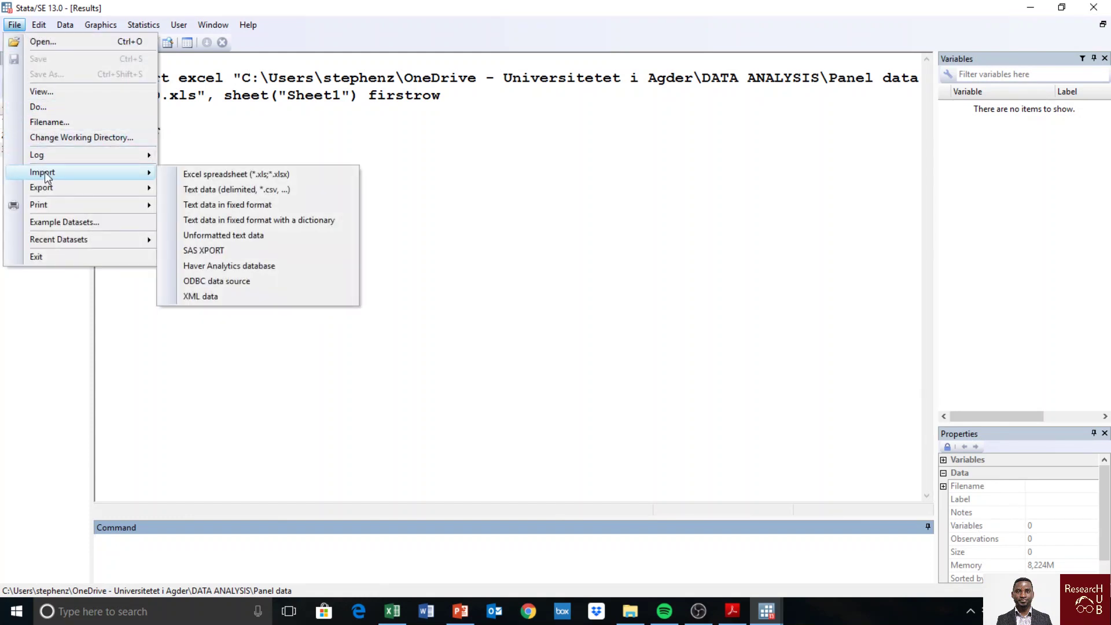
Go to Example Datasets > Stata 13 manual datasets > Panel-Data manual and scroll to xthtaylor's psidextract.dta.
left_click(77, 225)
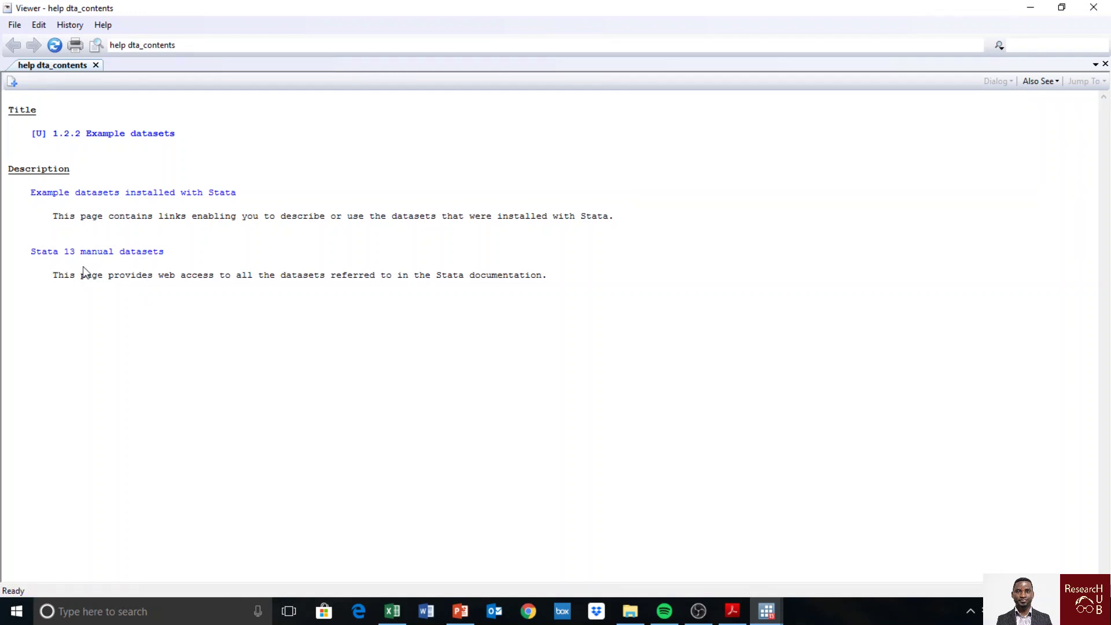
left_click(110, 253)
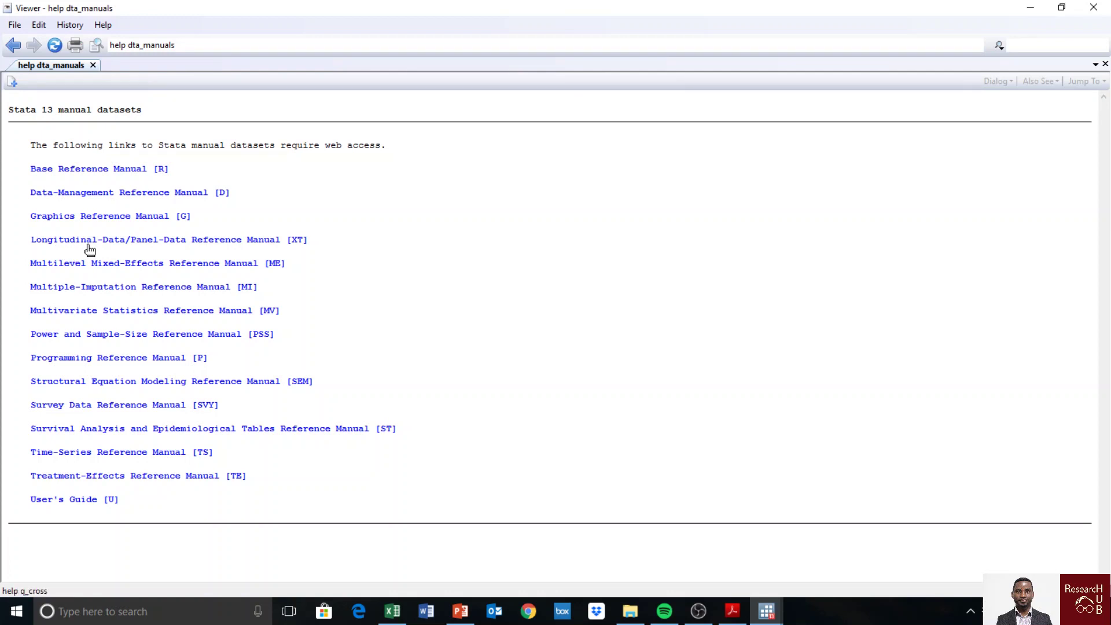
left_click(158, 250)
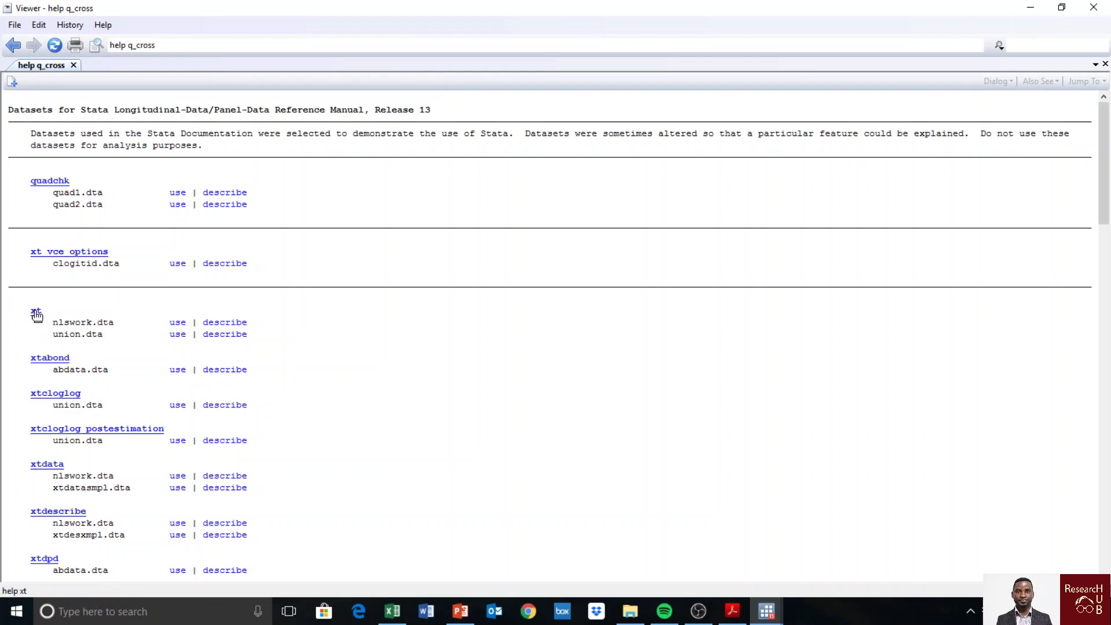
scroll(57, 409, "down", 2)
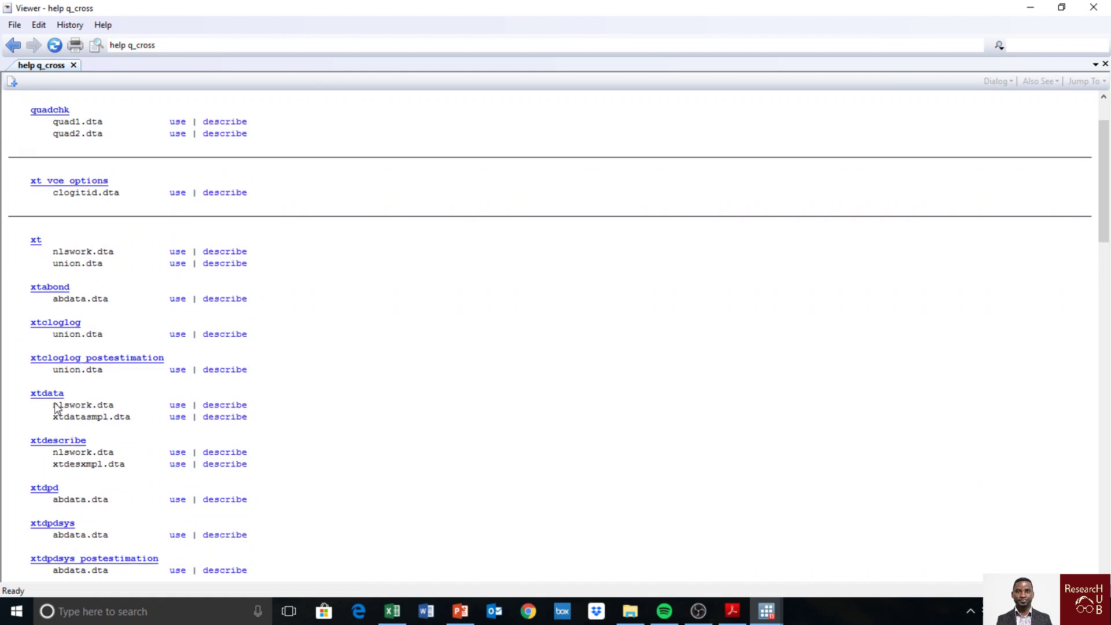
scroll(58, 411, "down", 14)
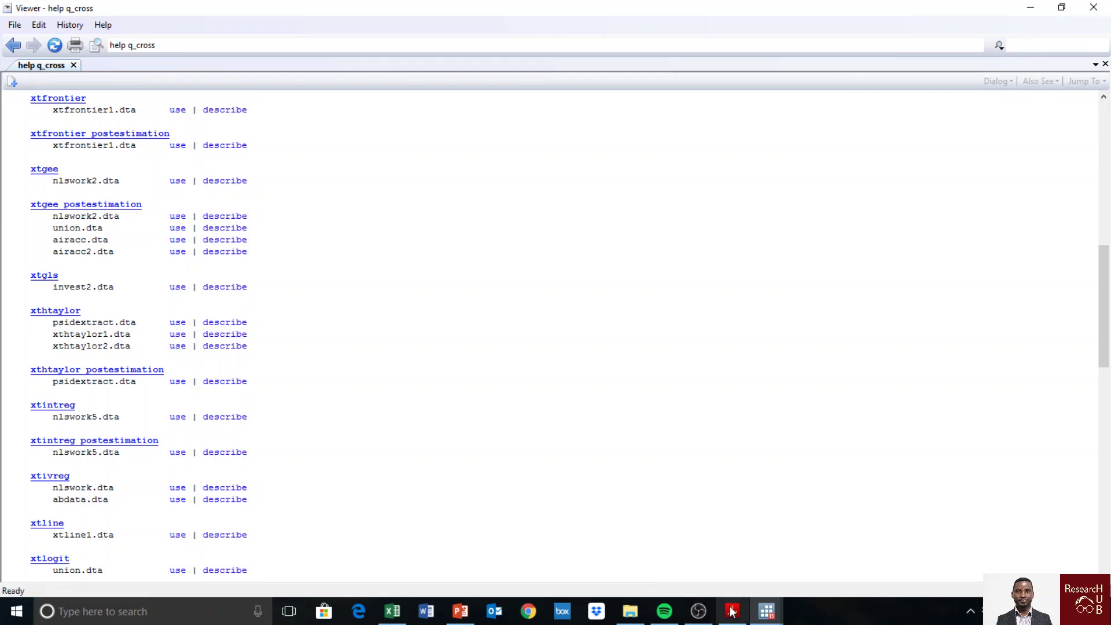
Return to the Results window and run help xthtaylor to show the Hausman-Taylor estimator help.
left_click(767, 611)
left_click(635, 585)
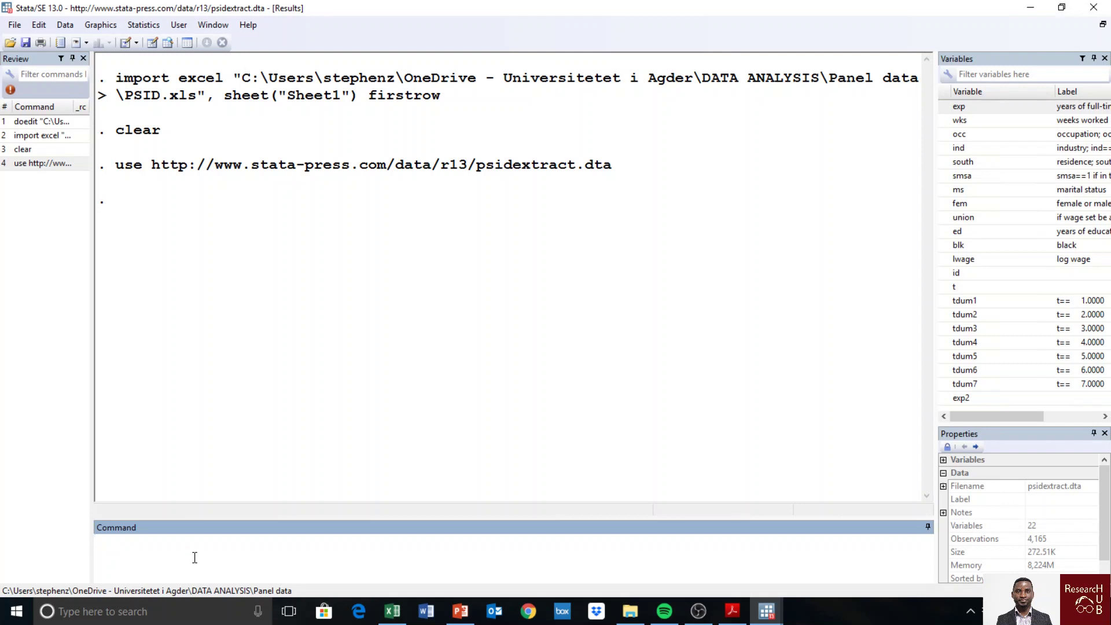
type("help xthtaylor")
key("Return")
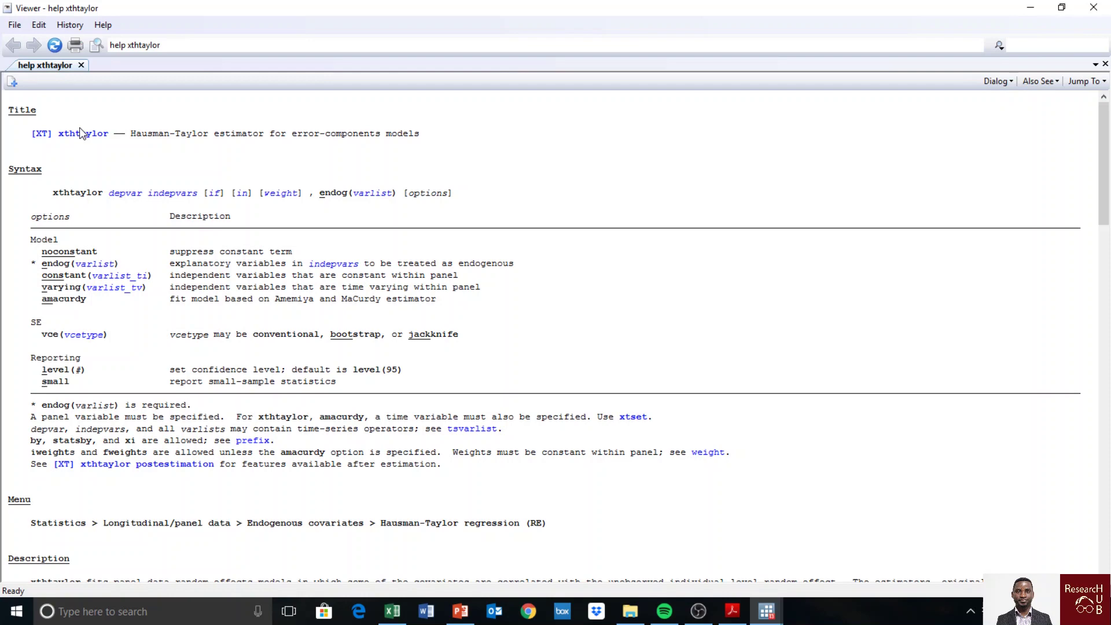
Open the [XT] xthtaylor entry in xt.pdf and scroll to Example 1 on page 170.
left_click(81, 135)
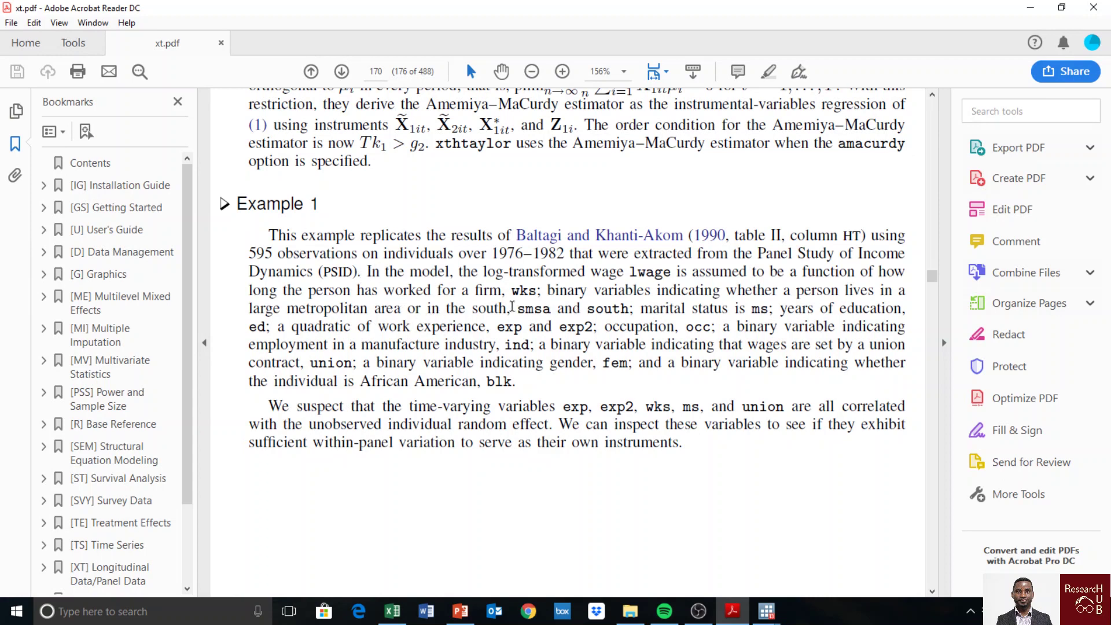
scroll(521, 310, "up", 12)
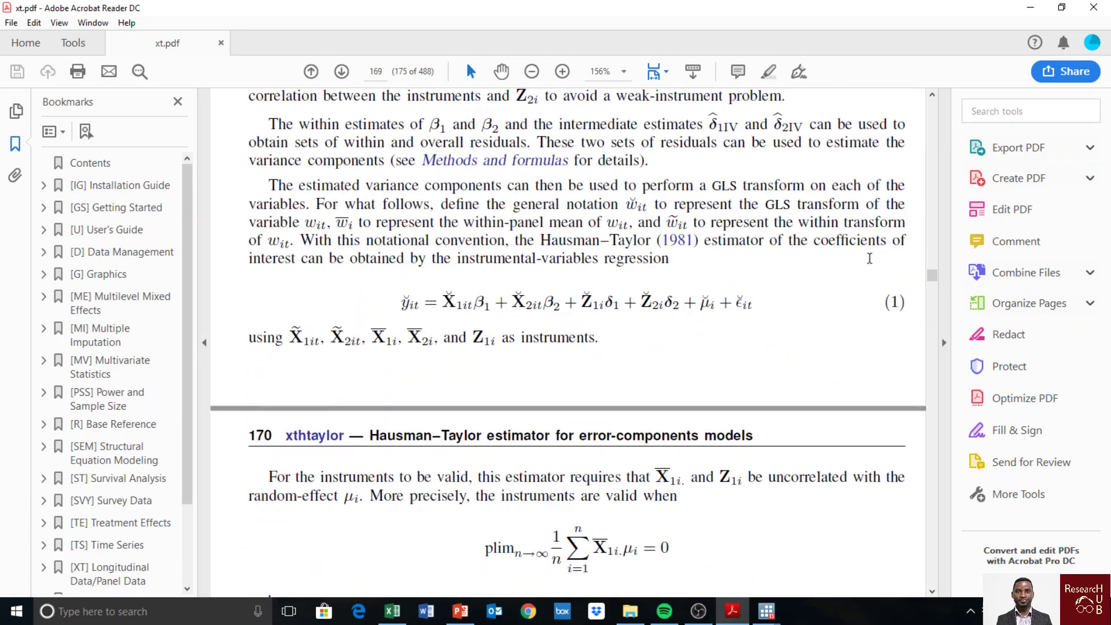
scroll(869, 259, "up", 15)
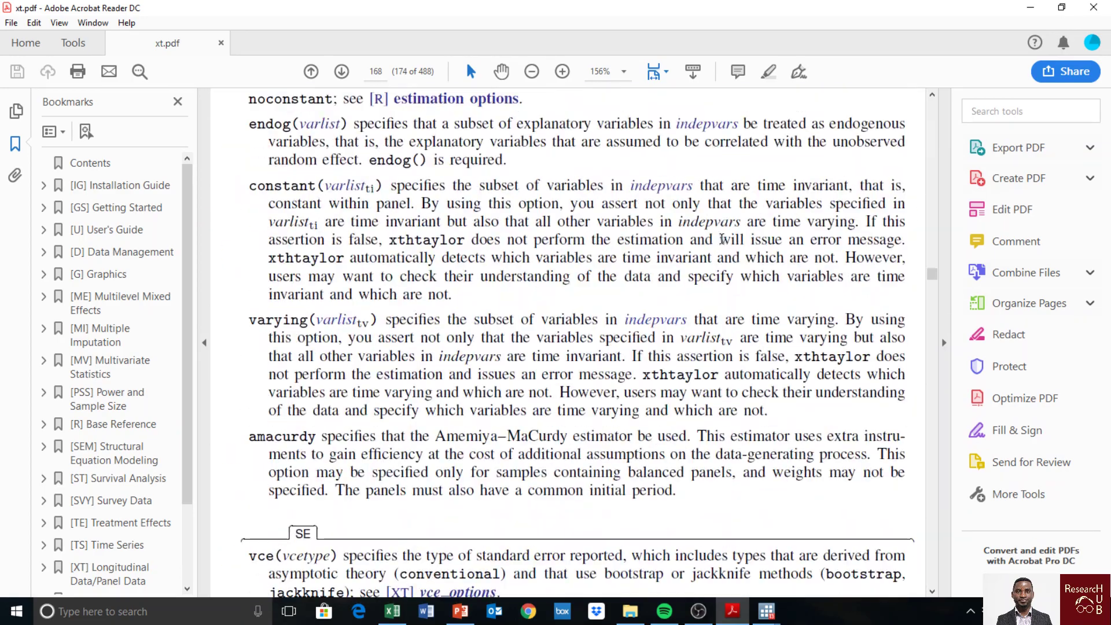
scroll(722, 239, "up", 15)
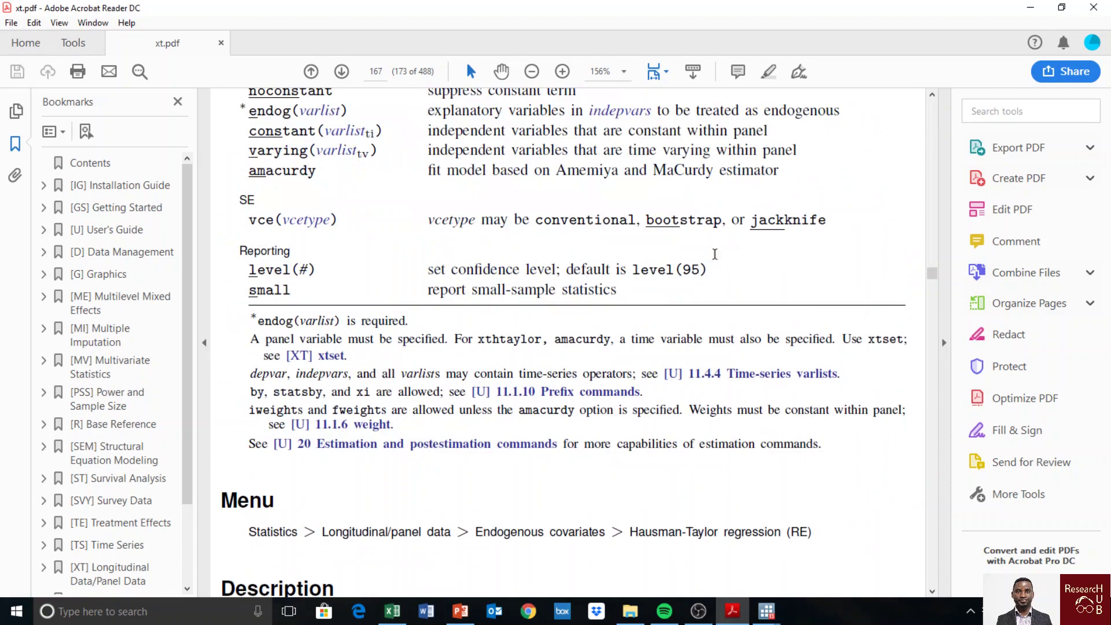
scroll(715, 254, "up", 8)
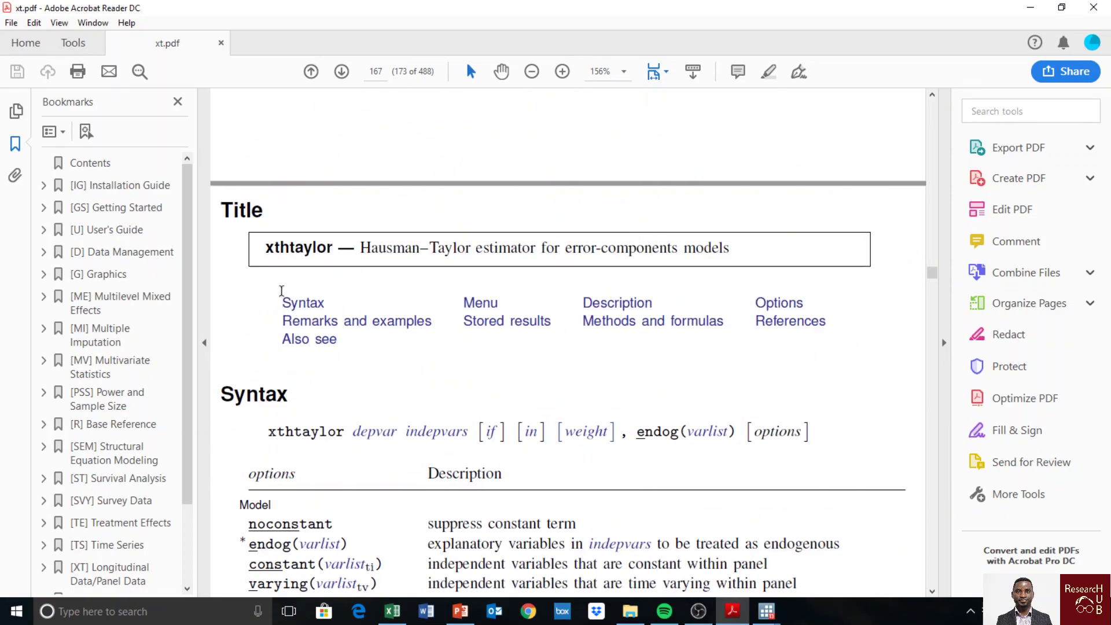
scroll(499, 382, "down", 12)
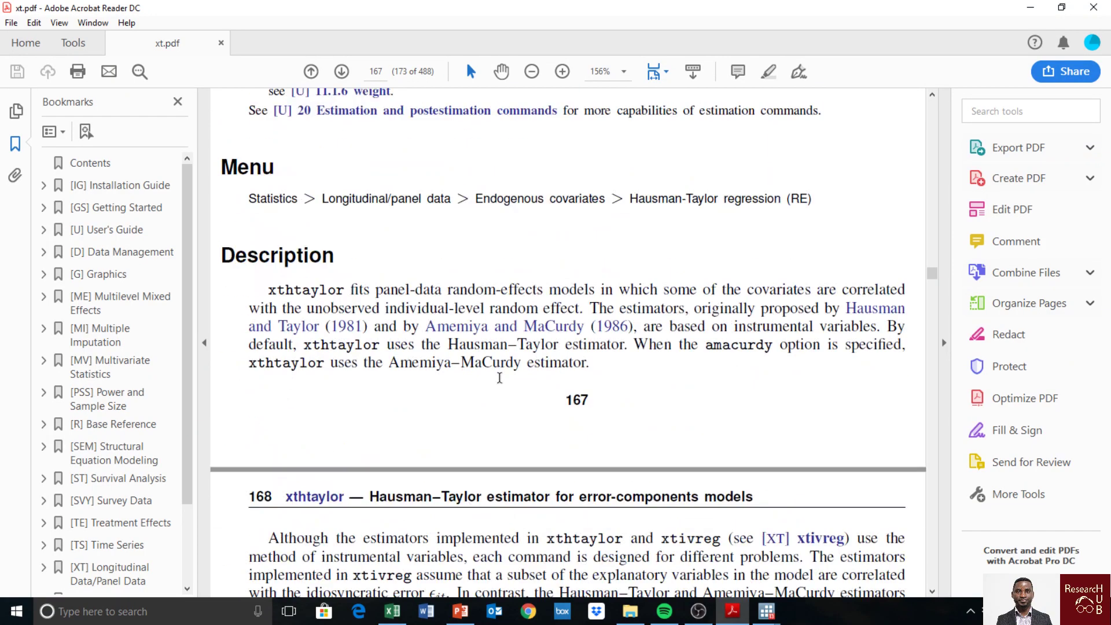
scroll(500, 379, "down", 20)
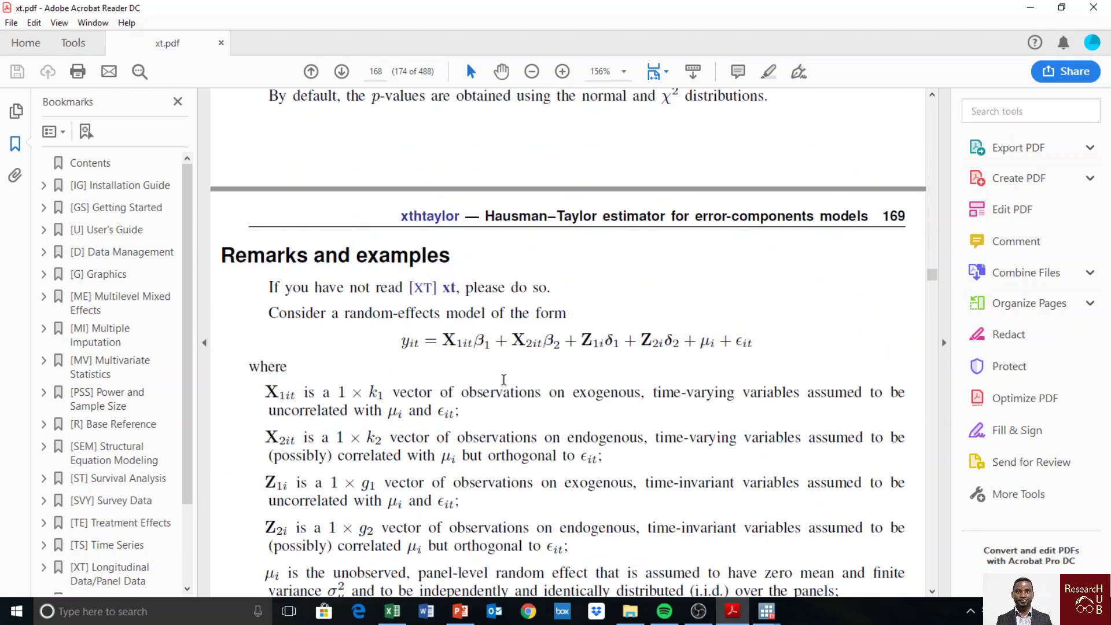
scroll(510, 385, "down", 15)
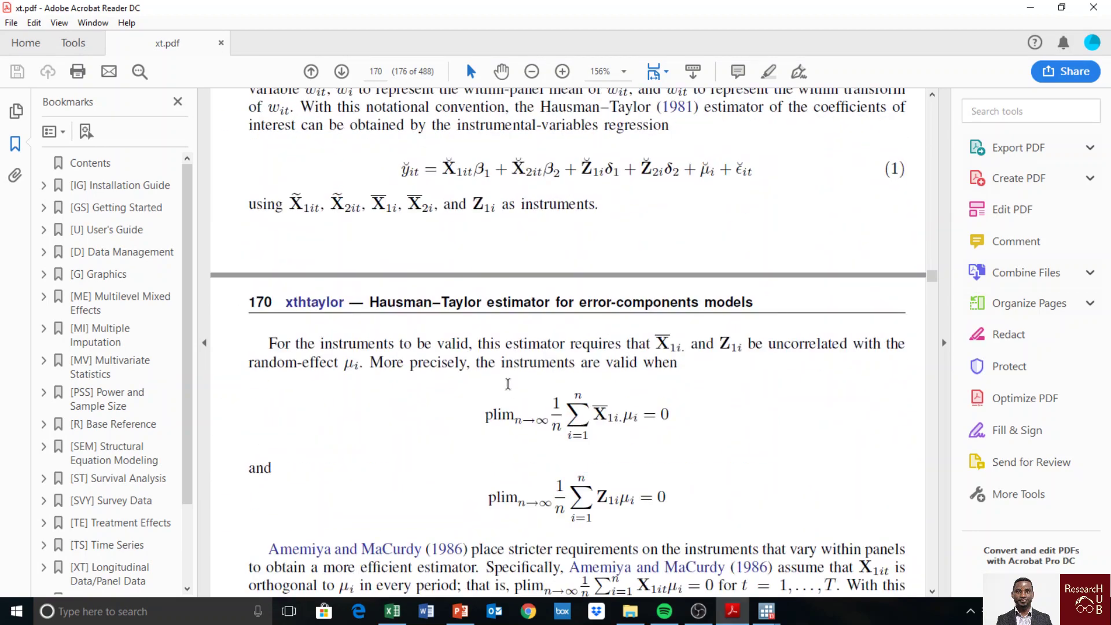
scroll(508, 386, "down", 3)
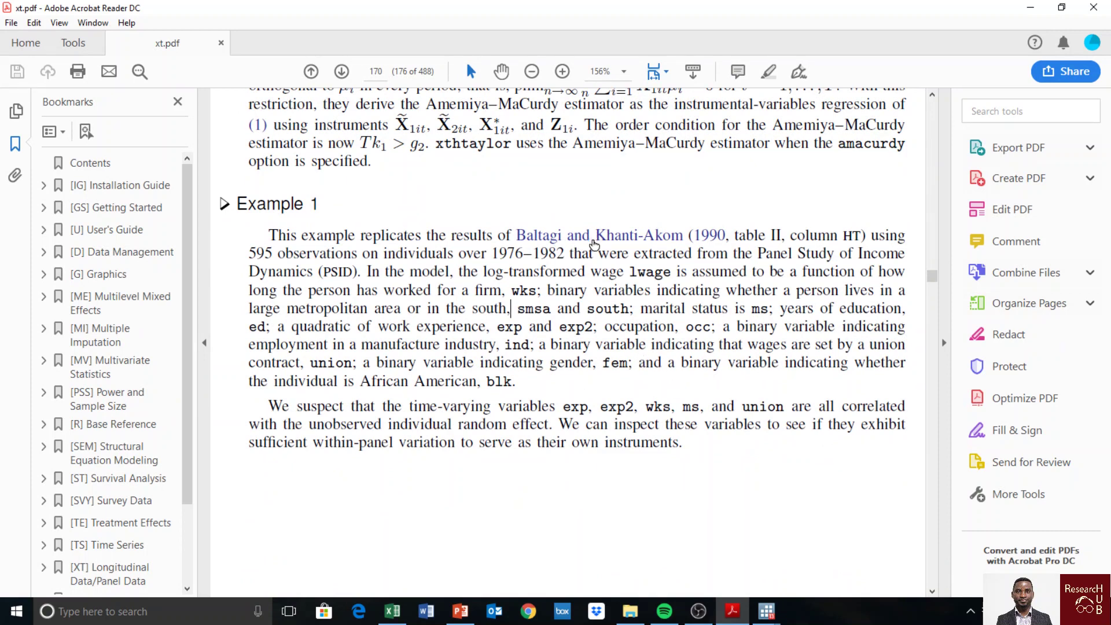
left_click(595, 245)
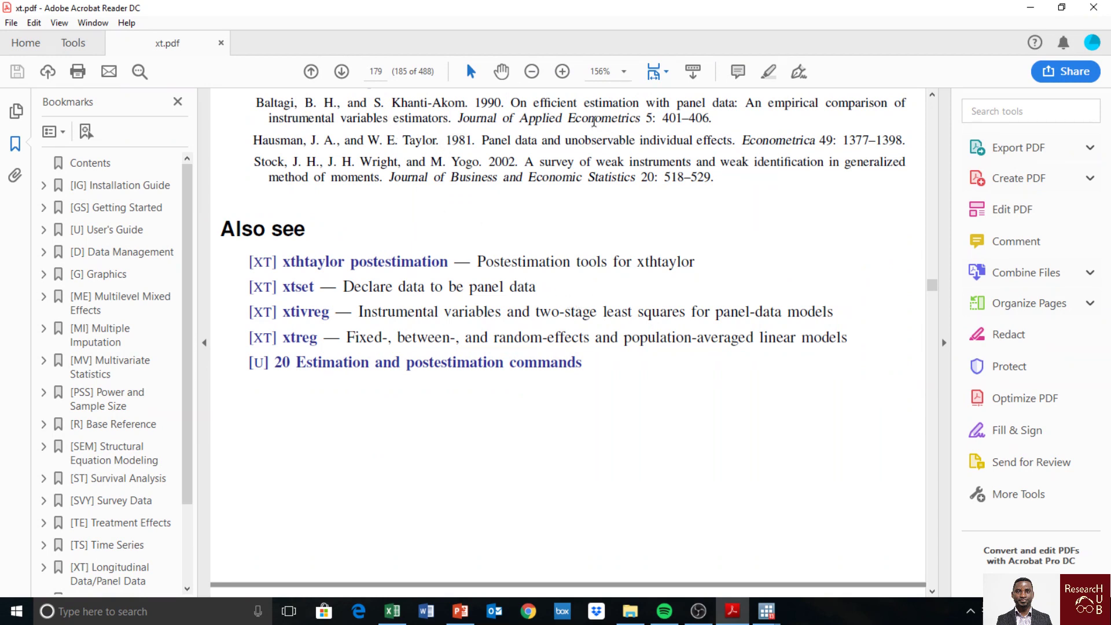
left_click_drag(513, 104, 459, 121)
left_click(538, 223)
scroll(550, 224, "up", 15)
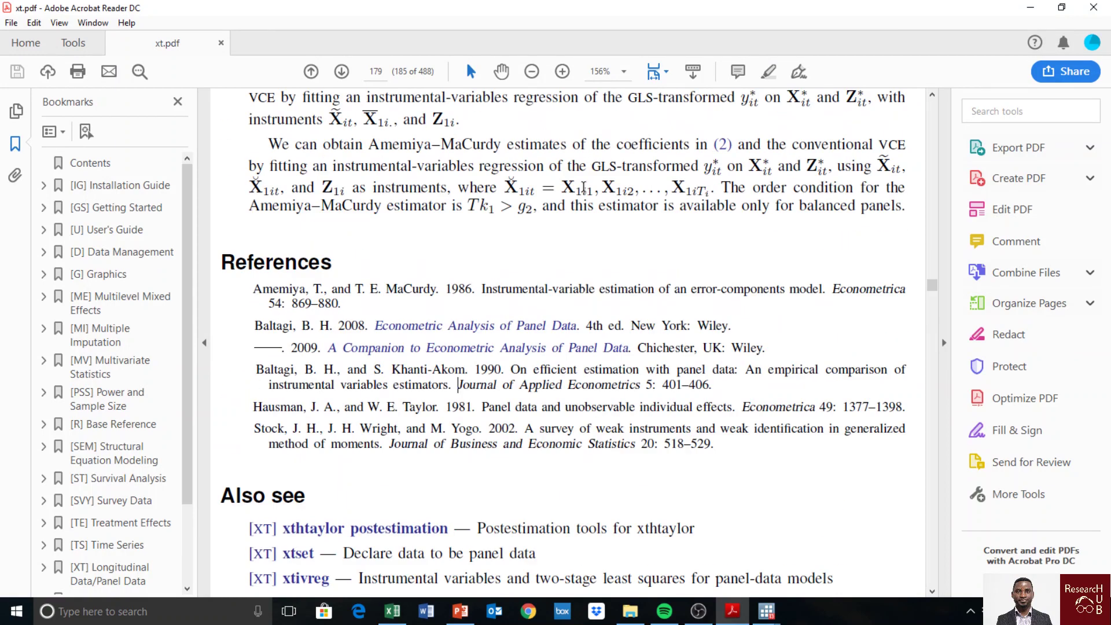
scroll(579, 170, "up", 15)
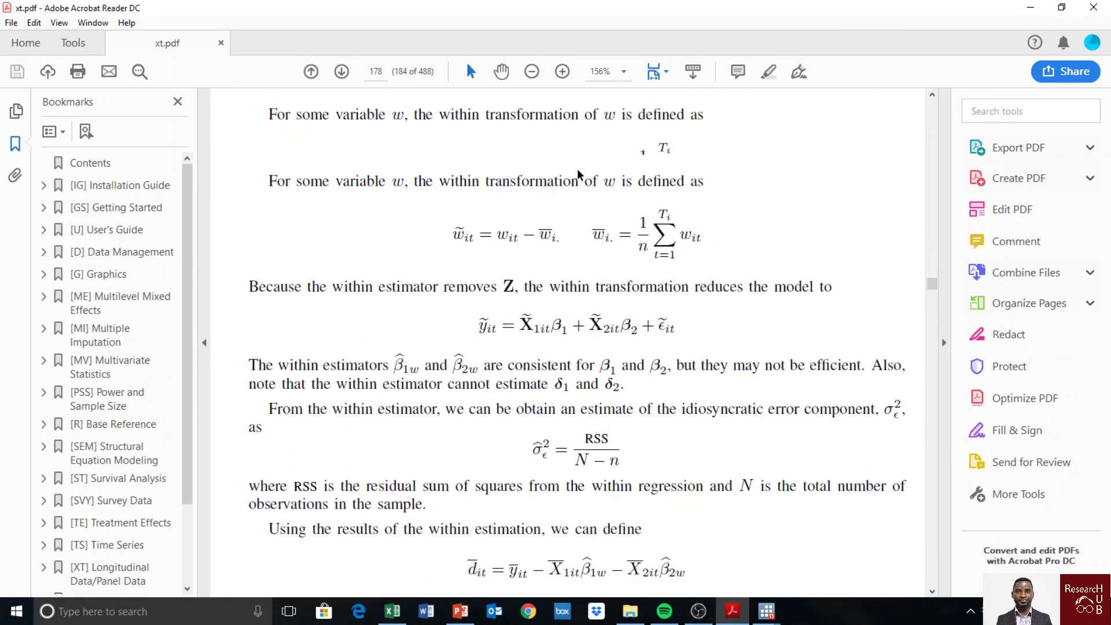
scroll(568, 152, "up", 15)
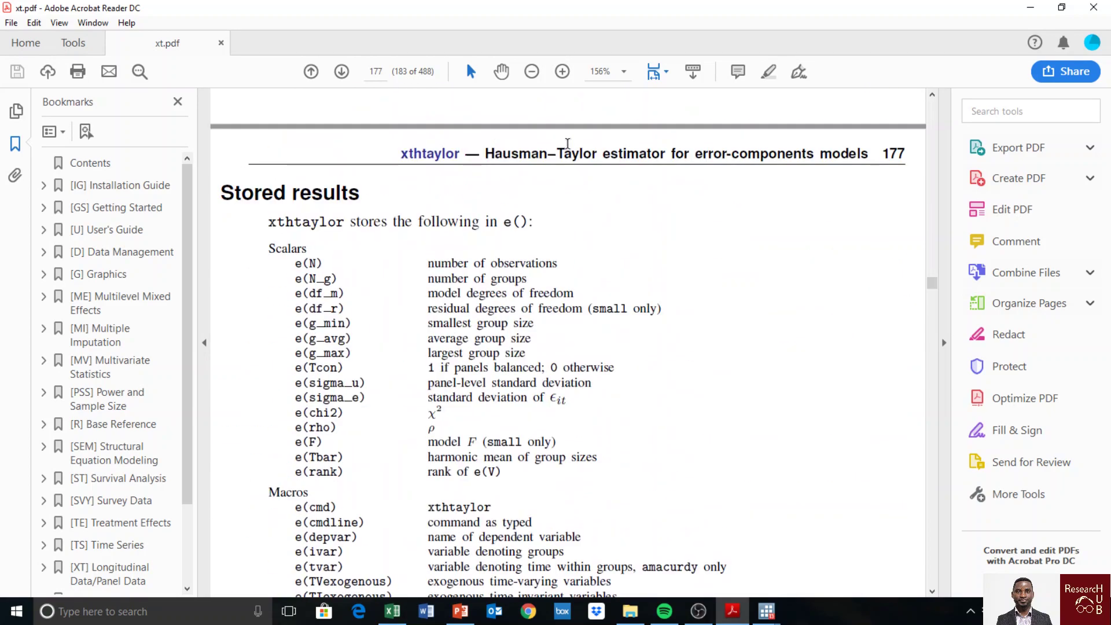
scroll(568, 140, "up", 15)
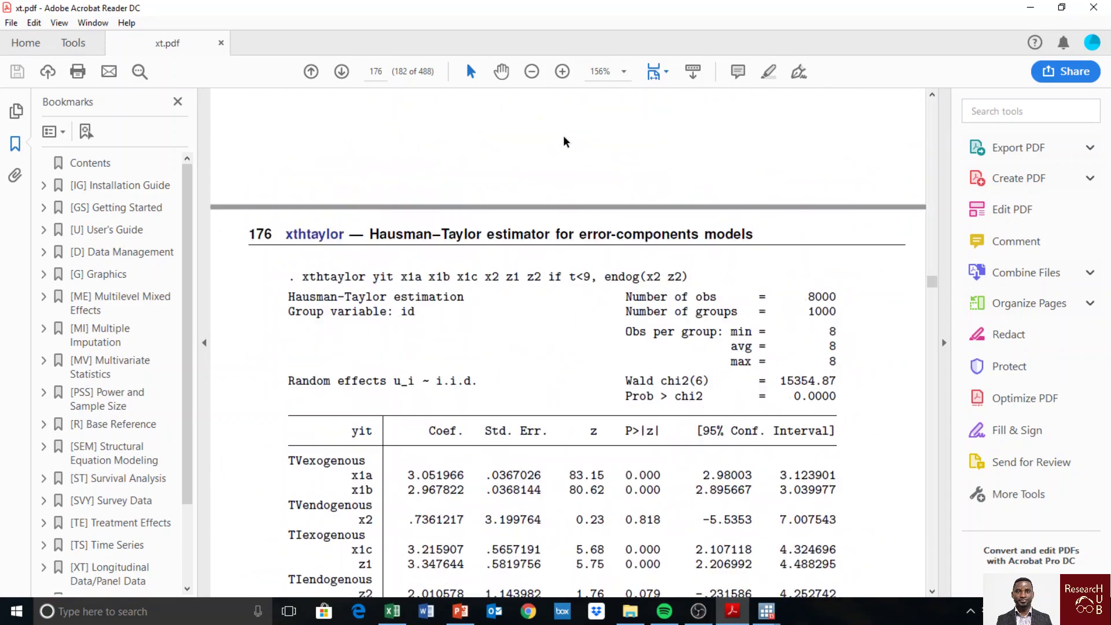
scroll(510, 131, "up", 10)
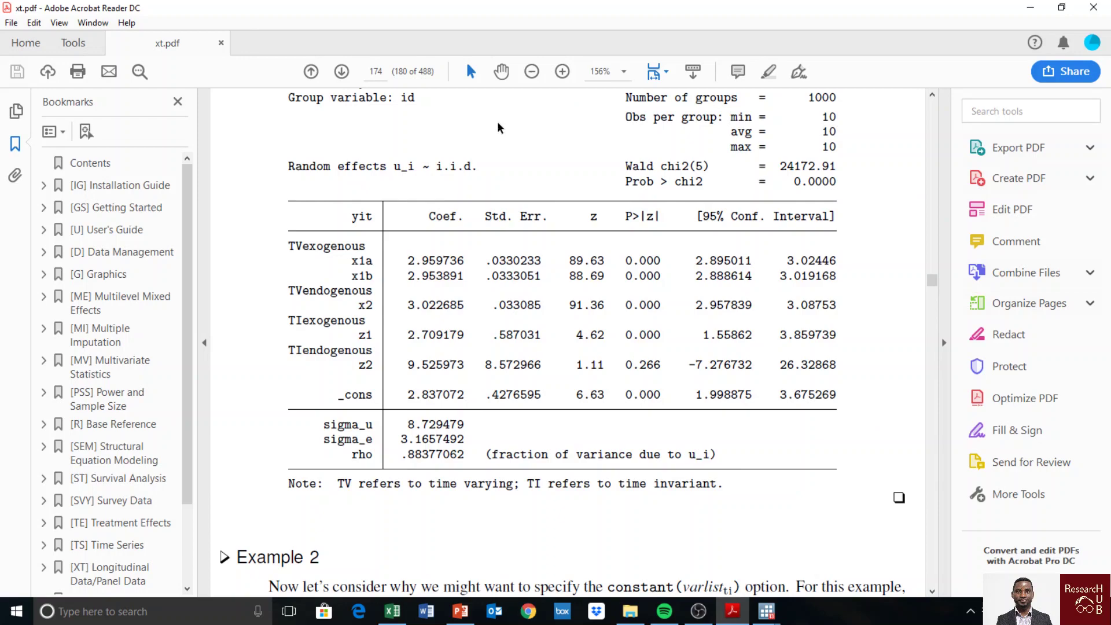
scroll(490, 336, "up", 3)
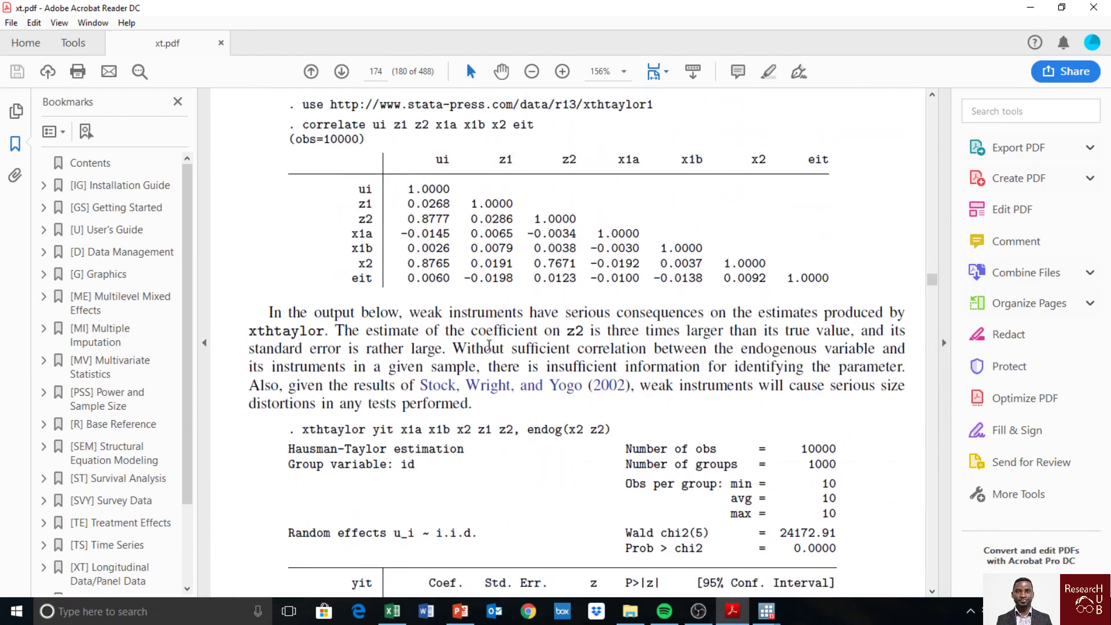
scroll(510, 370, "down", 3)
scroll(461, 387, "up", 12)
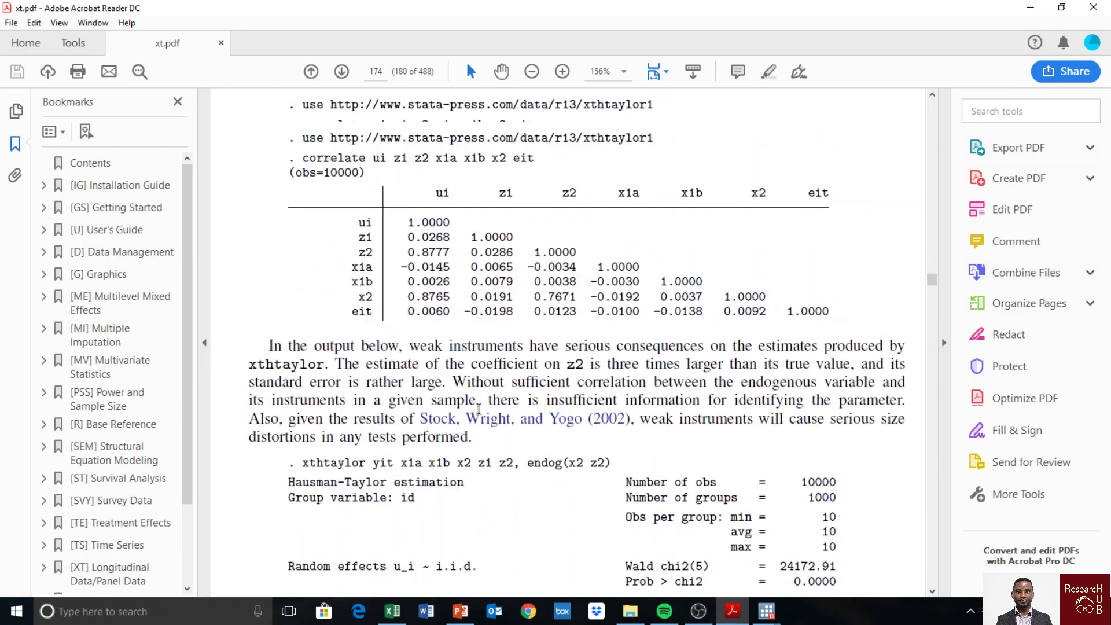
scroll(476, 395, "up", 15)
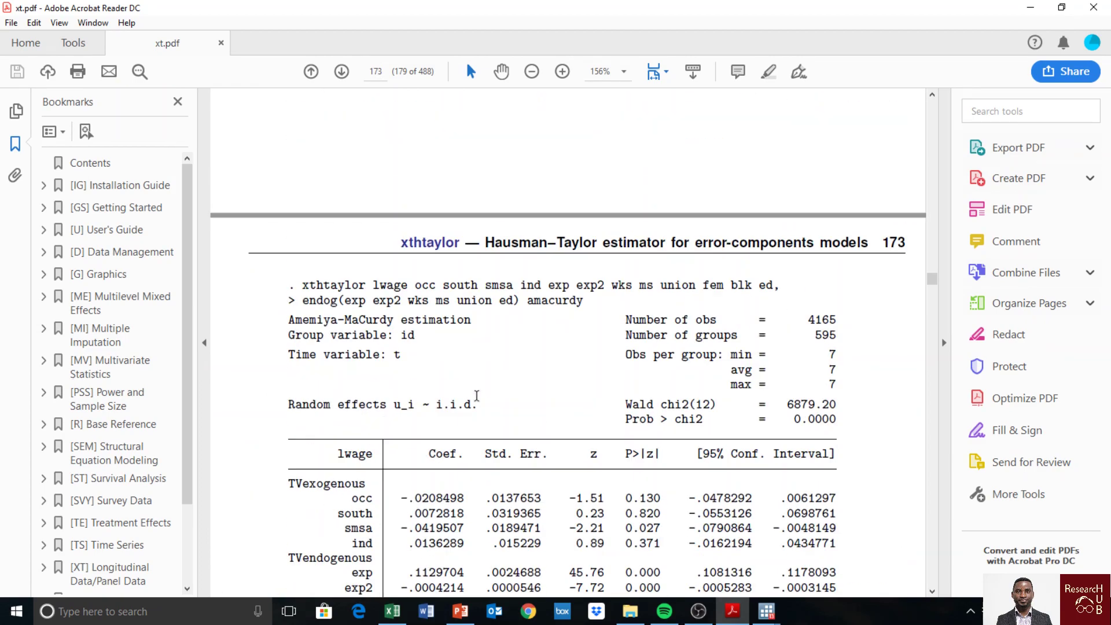
scroll(479, 395, "up", 12)
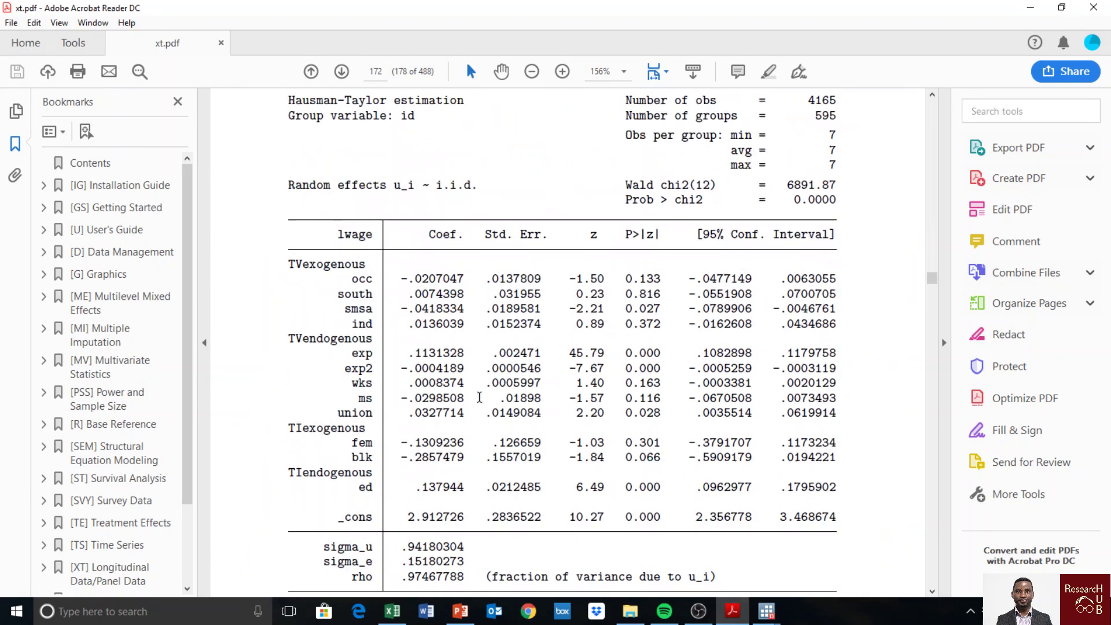
scroll(476, 431, "up", 15)
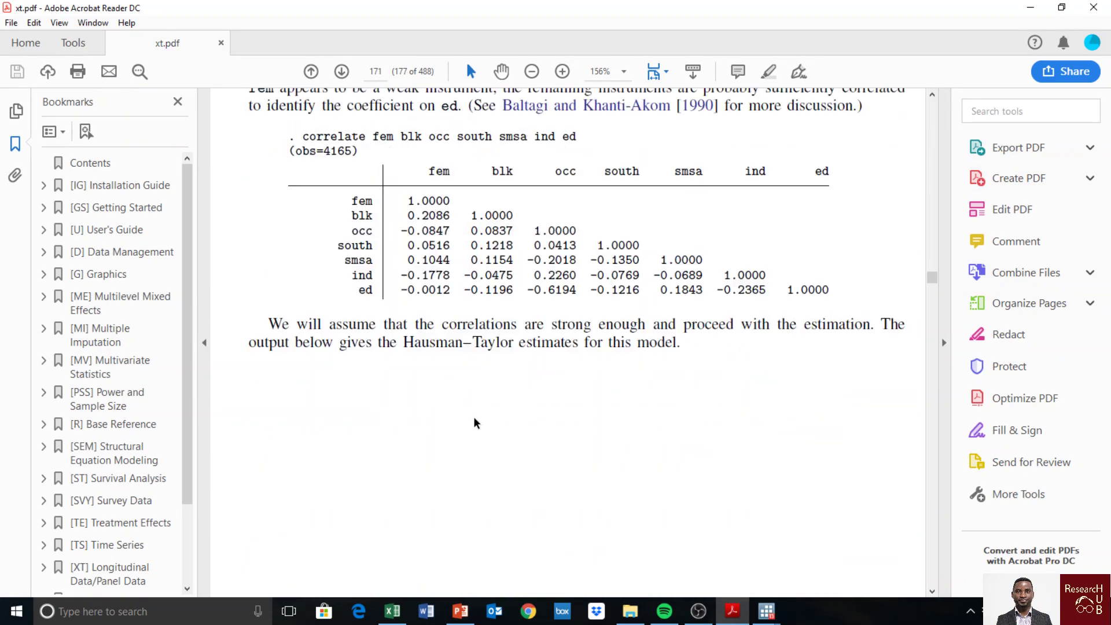
scroll(475, 412, "up", 8)
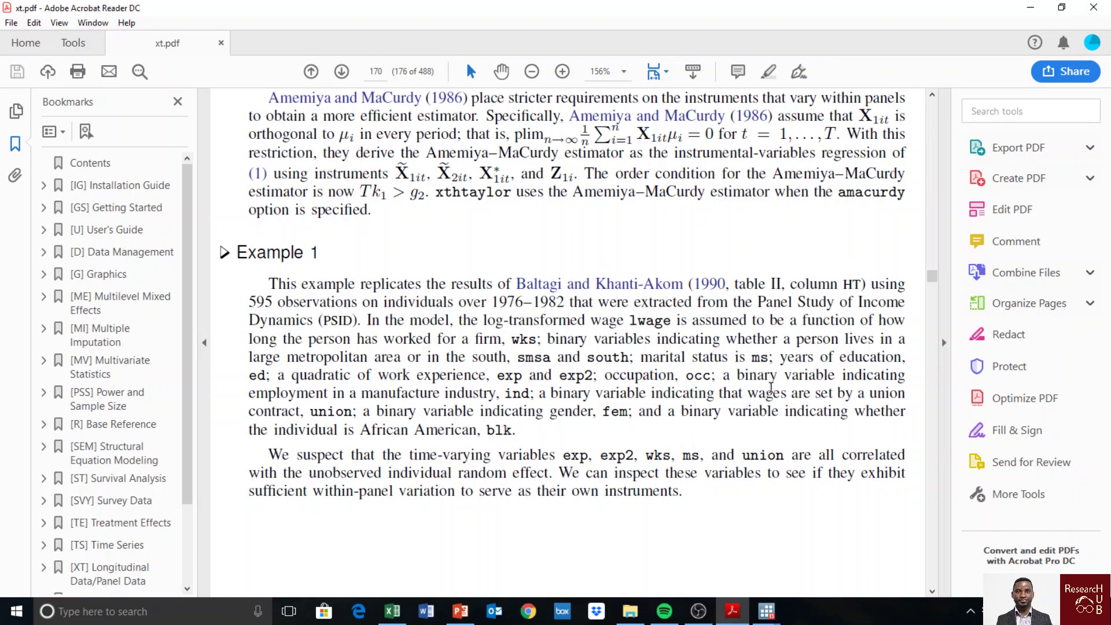
Minimize Acrobat Reader and switch to the Panel data analysis do-file in the Do-file Editor.
left_click(1019, 7)
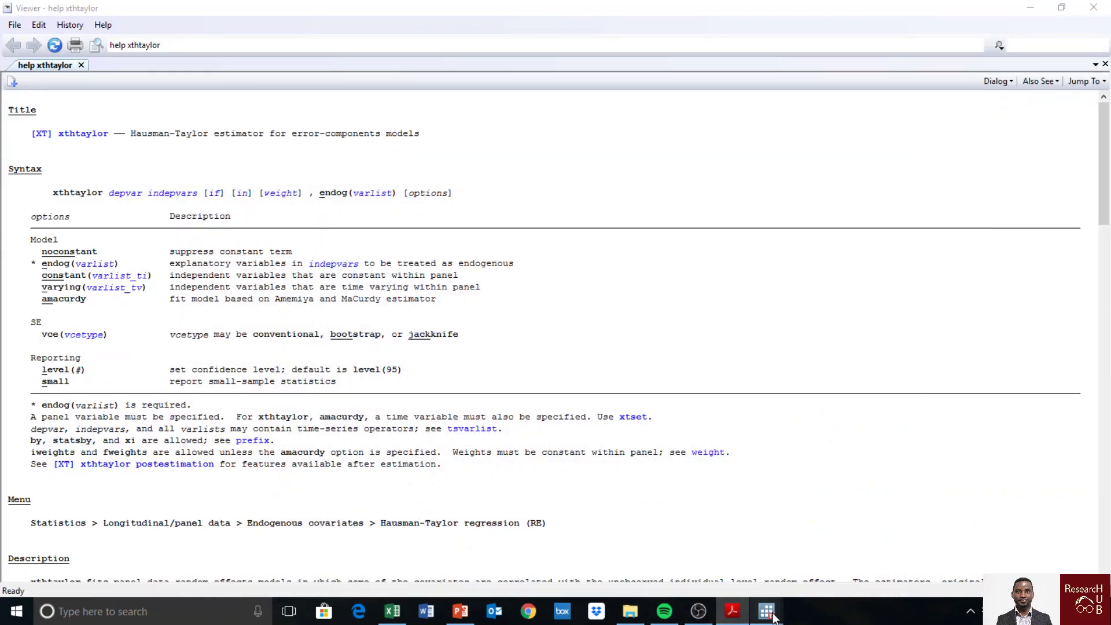
mouse_move(767, 611)
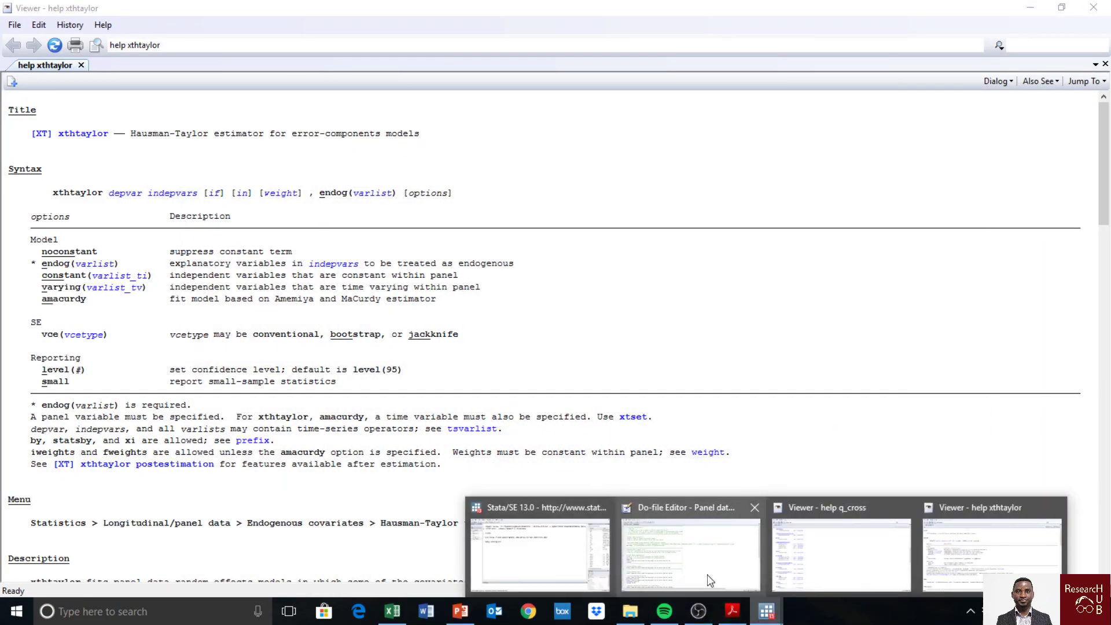
left_click(684, 563)
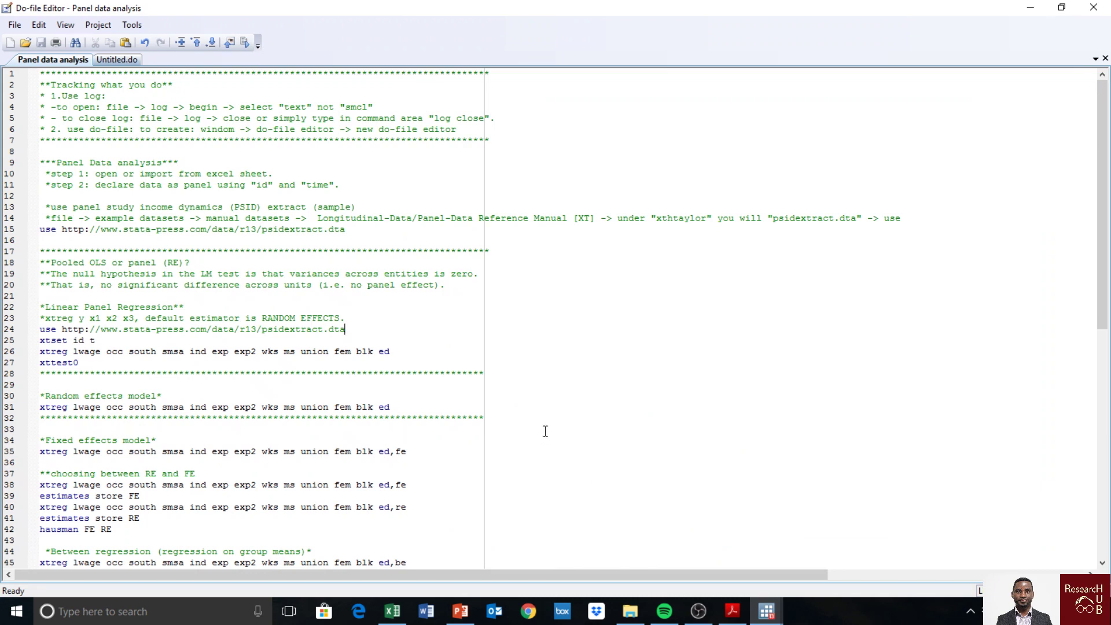